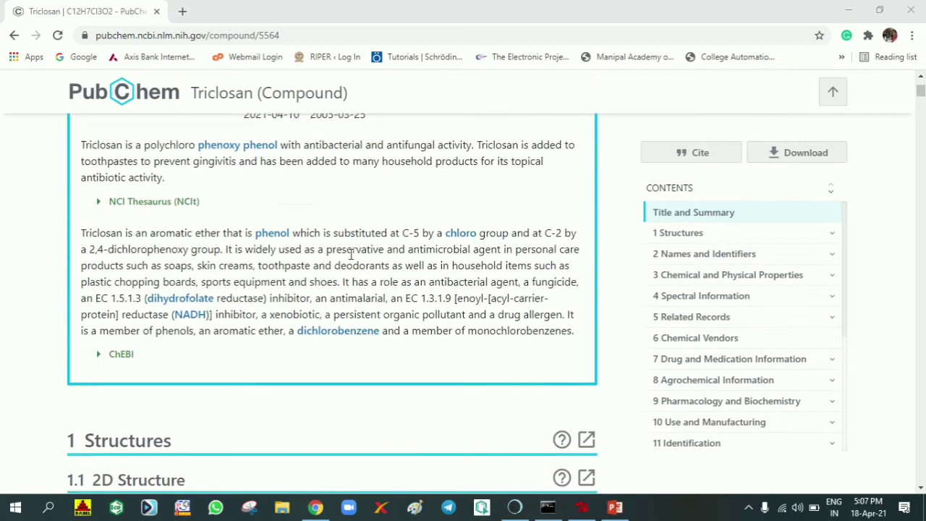
# Examine the computed descriptors of Triclosan on its PubChem page, including InChI and Canonical SMILES, and return to the compound summary.
pyautogui.scroll(-10, 304, 308)
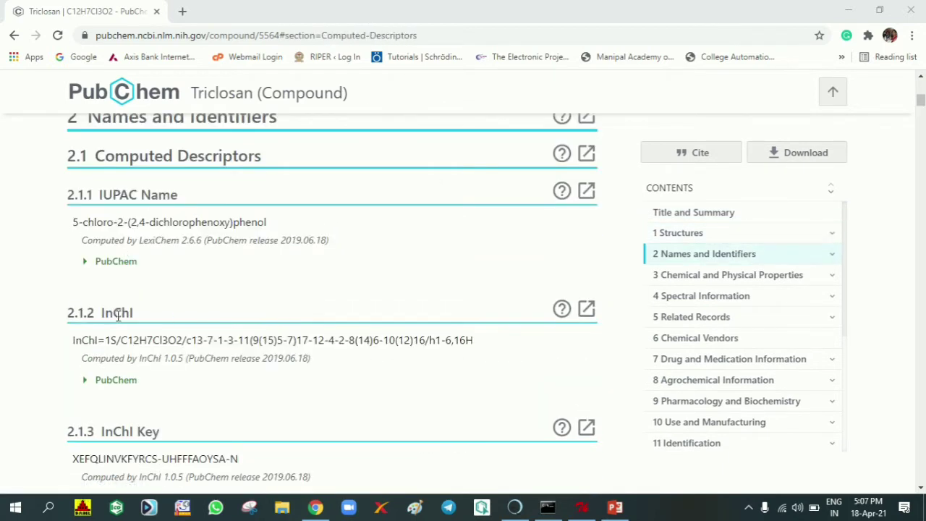
pyautogui.scroll(-3, 139, 290)
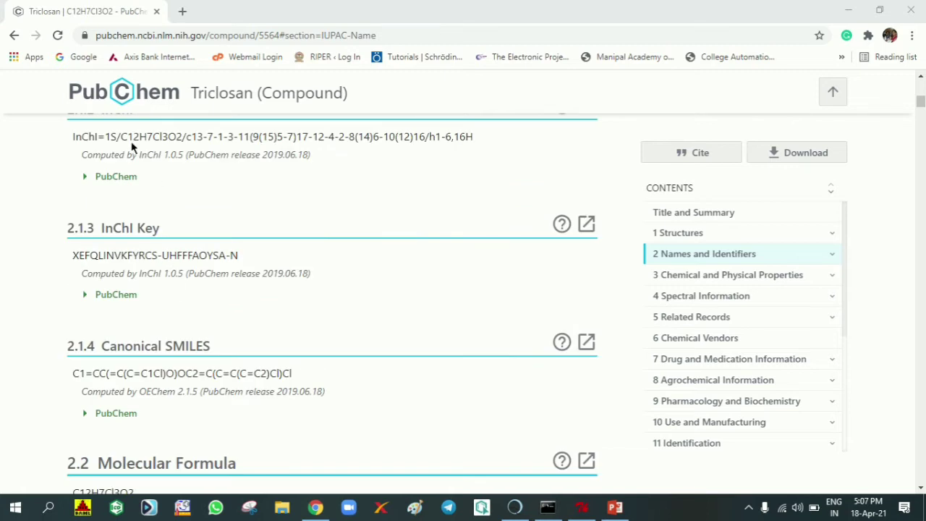
pyautogui.scroll(1, 130, 202)
pyautogui.scroll(-1, 152, 242)
pyautogui.scroll(10, 329, 372)
pyautogui.scroll(15, 332, 369)
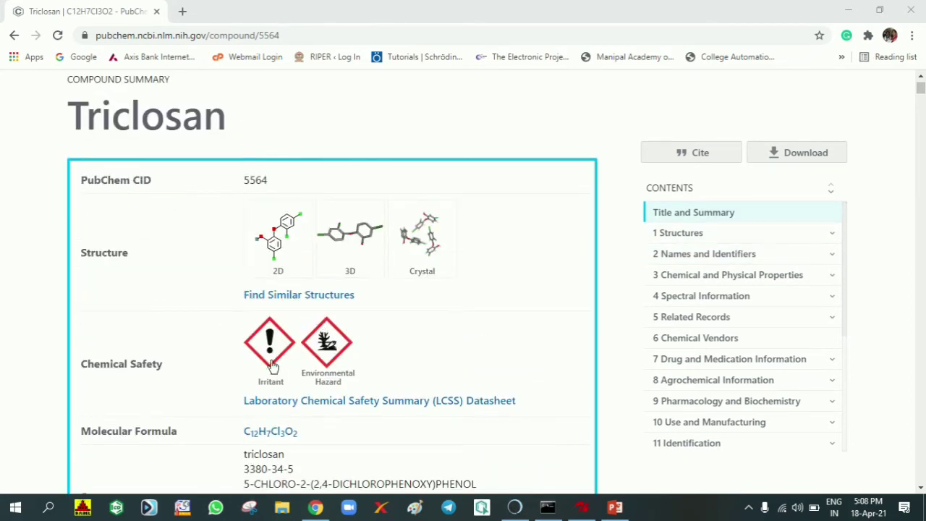
# Switch to UCSF Chimera, open the Build Structure tool and choose PubChem CID as the source for the new structure.
pyautogui.click(515, 509)
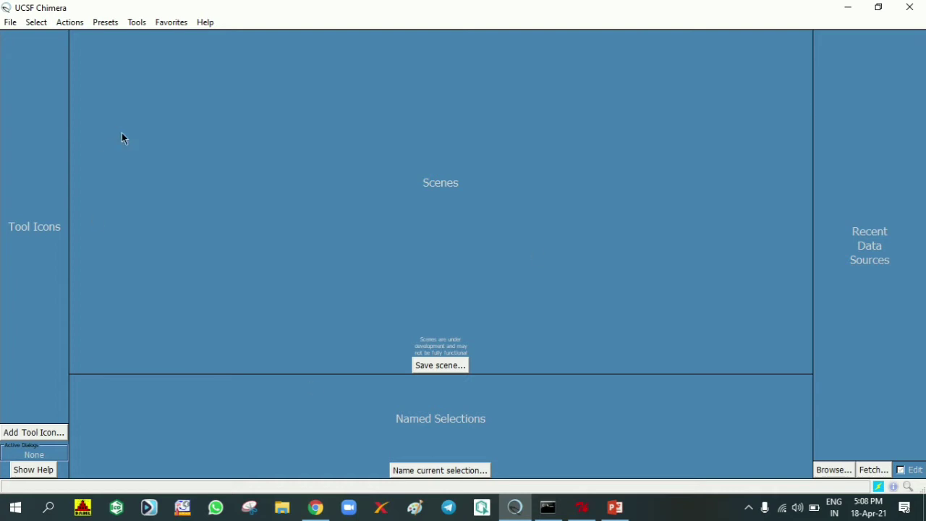
pyautogui.click(139, 26)
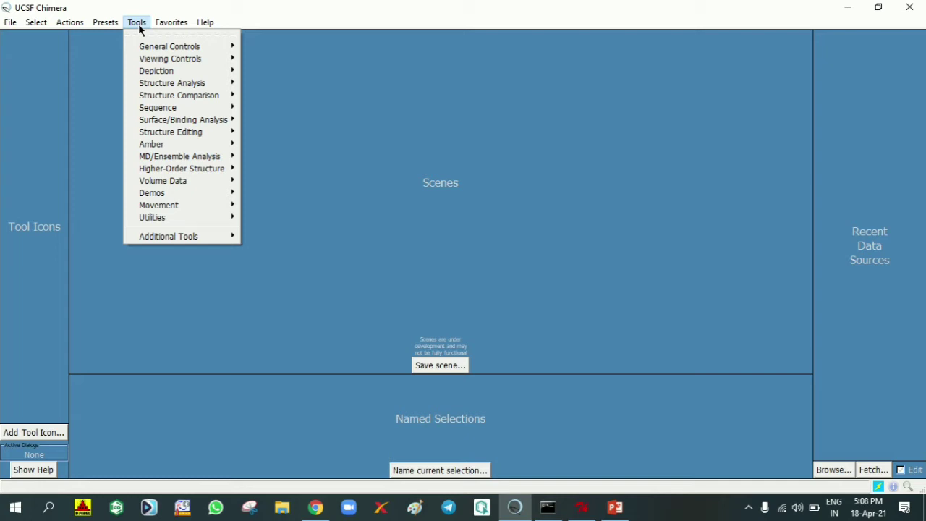
pyautogui.moveTo(157, 134)
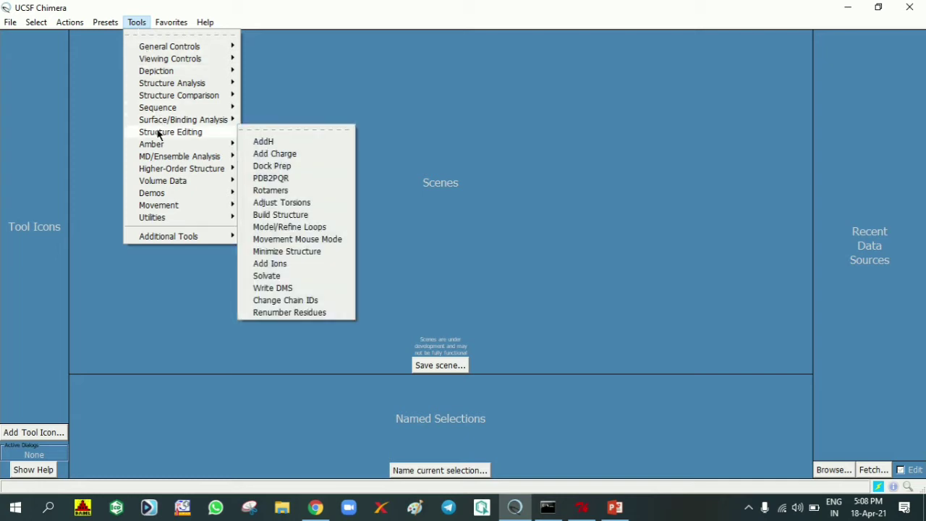
pyautogui.click(278, 215)
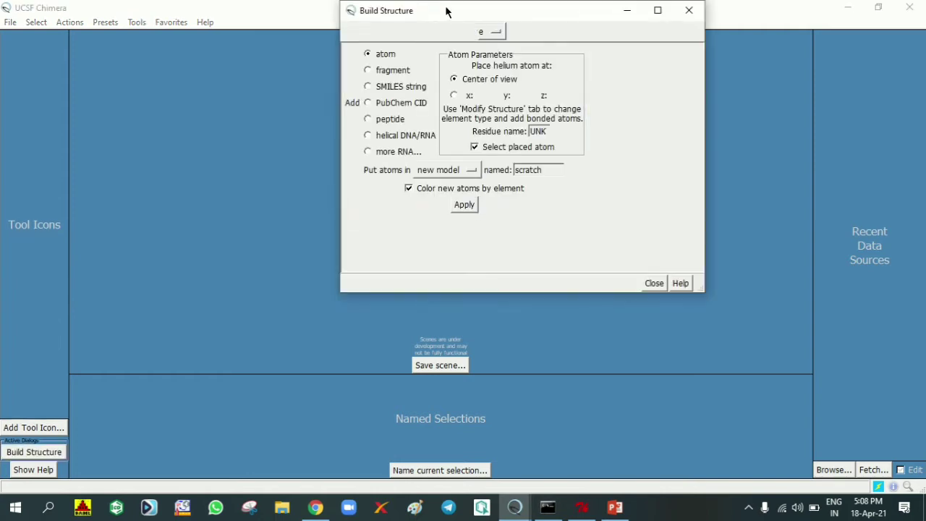
pyautogui.moveTo(445, 10); pyautogui.dragTo(418, 65)
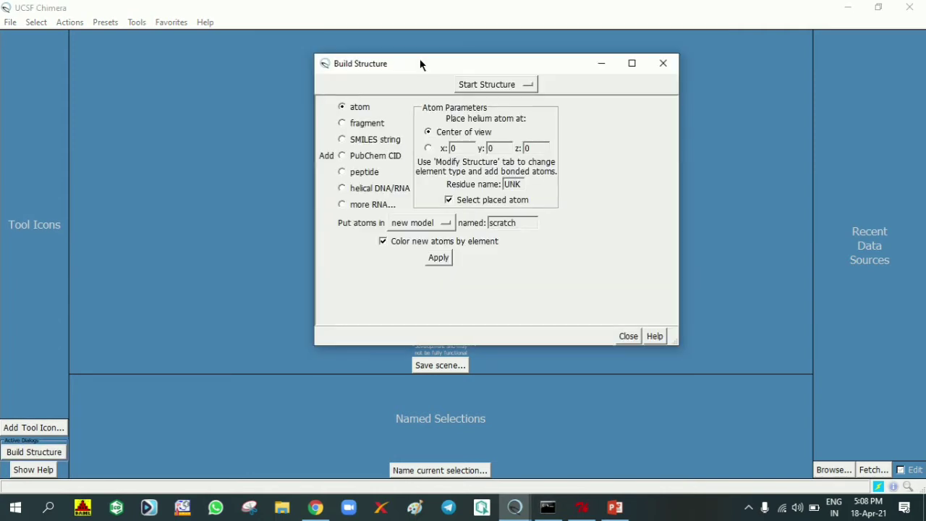
pyautogui.click(342, 140)
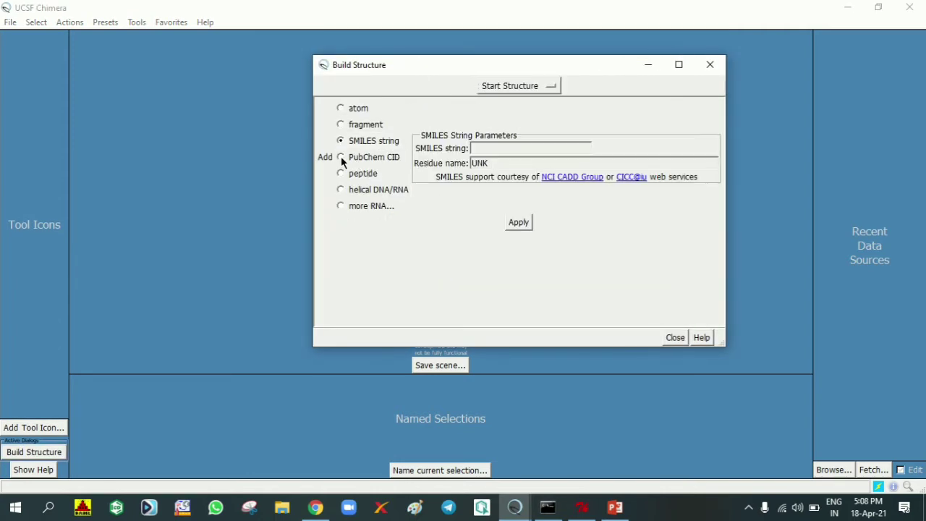
pyautogui.click(342, 158)
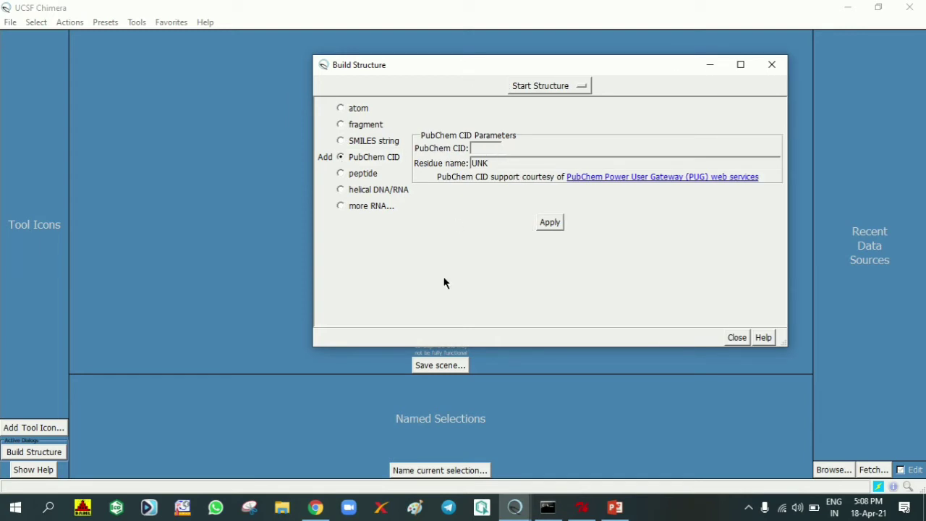
# Switch to Chrome and look up the PubChem CID in the Triclosan compound summary.
pyautogui.click(326, 510)
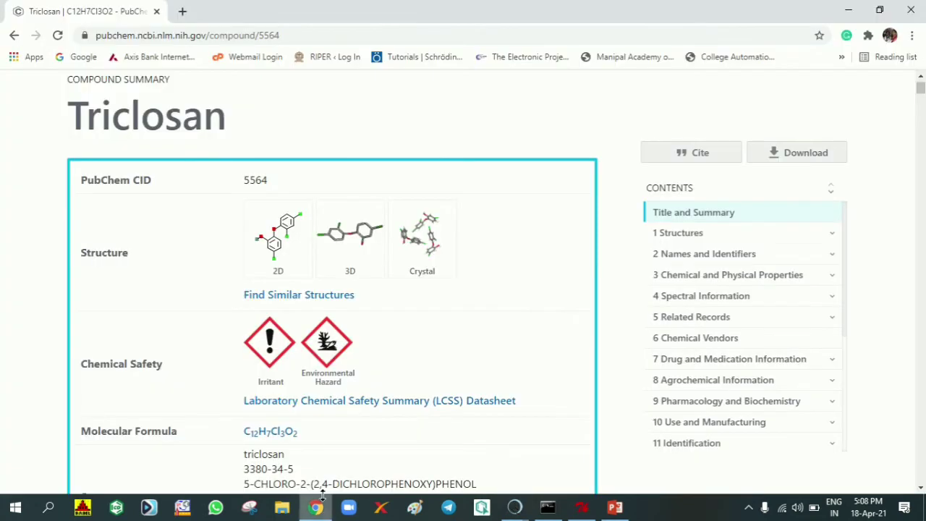
pyautogui.scroll(2, 181, 134)
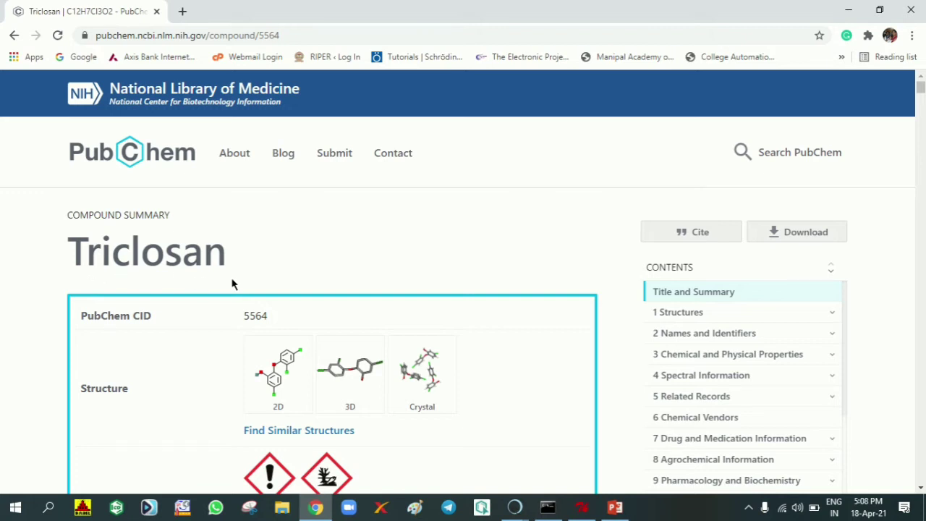
pyautogui.scroll(-1, 217, 281)
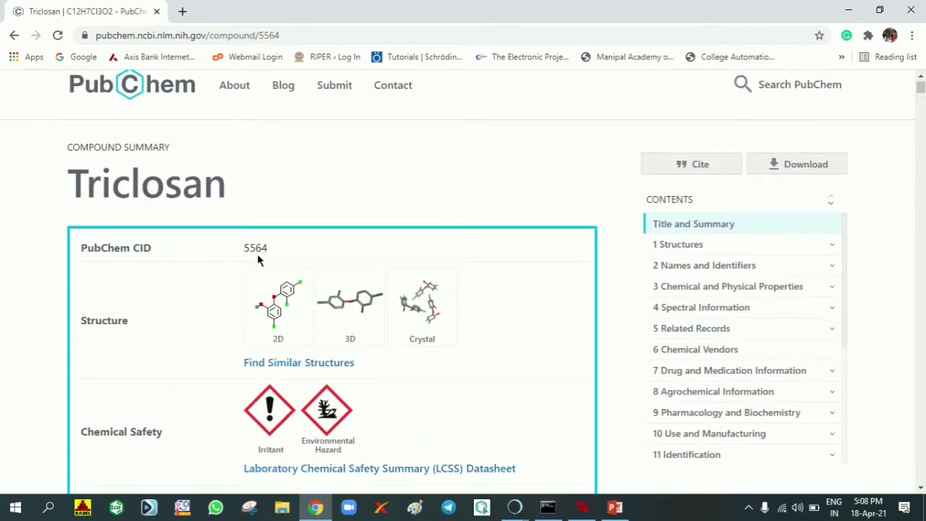
# Return to Chimera's Build Structure dialog, build the molecule from PubChem CID 5564, and close the dialog.
pyautogui.click(514, 507)
pyautogui.click(569, 443)
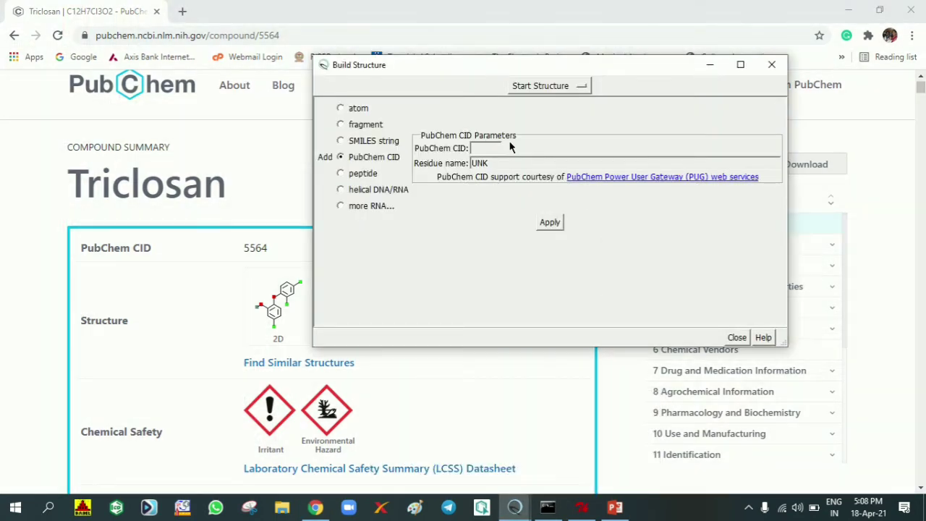
pyautogui.click(490, 147)
pyautogui.write('5564')
pyautogui.click(559, 225)
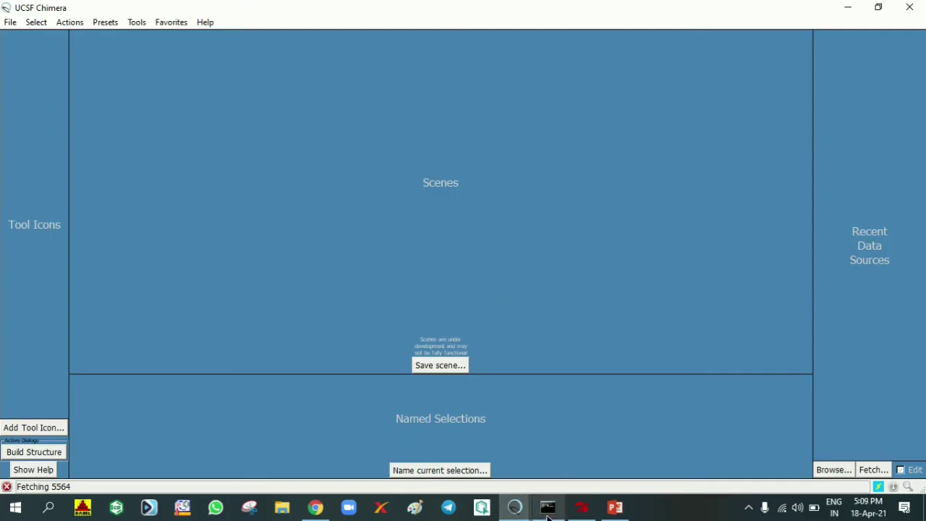
pyautogui.moveTo(518, 510)
pyautogui.click(572, 412)
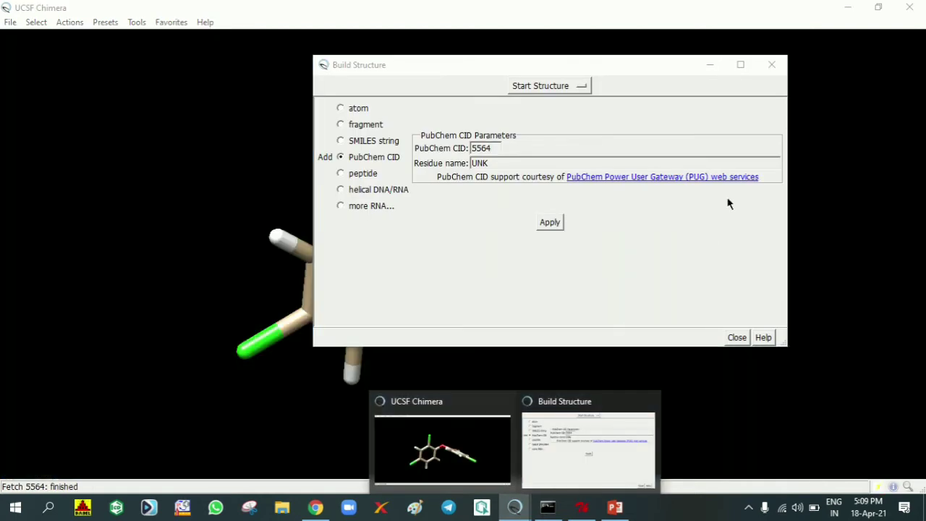
pyautogui.click(771, 66)
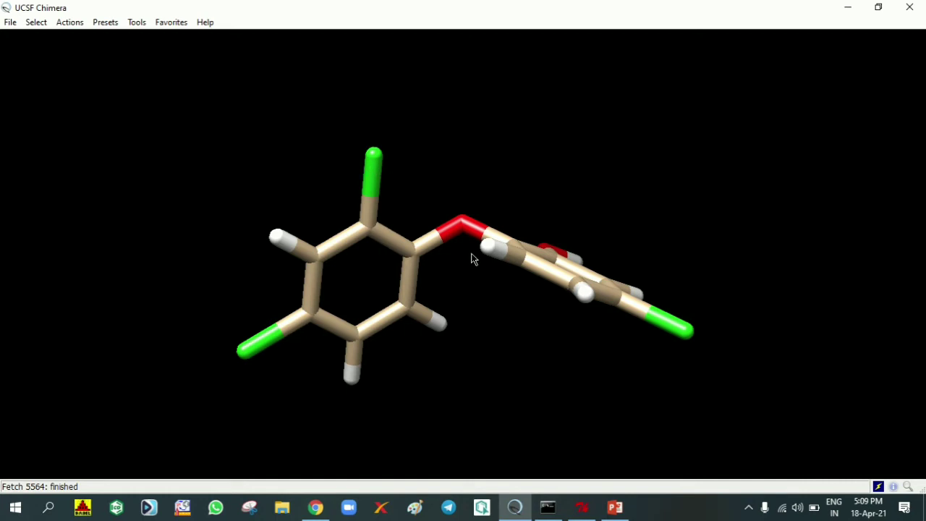
# Minimize the CID 5564 structure with 100 steepest descent and 10 conjugate gradient steps, using Gasteiger charges and net charge +0.
pyautogui.moveTo(486, 284); pyautogui.dragTo(616, 270)
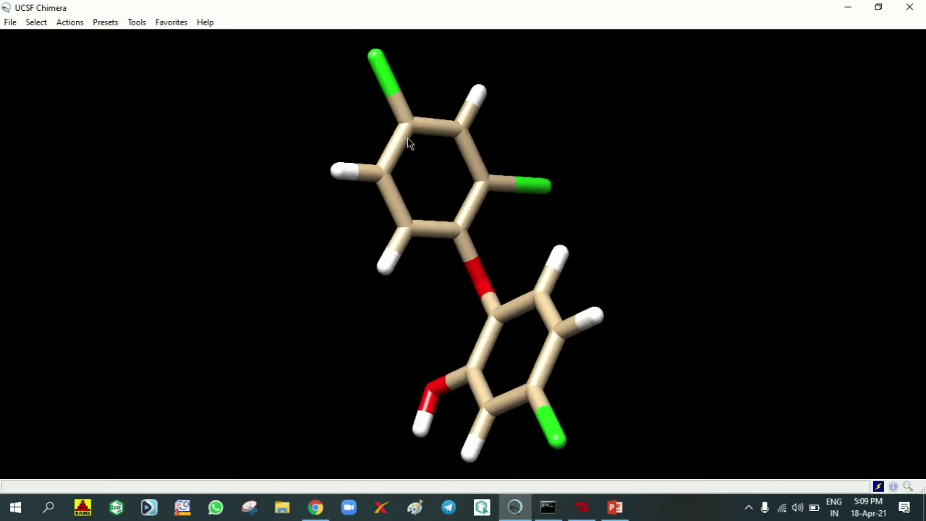
pyautogui.click(137, 23)
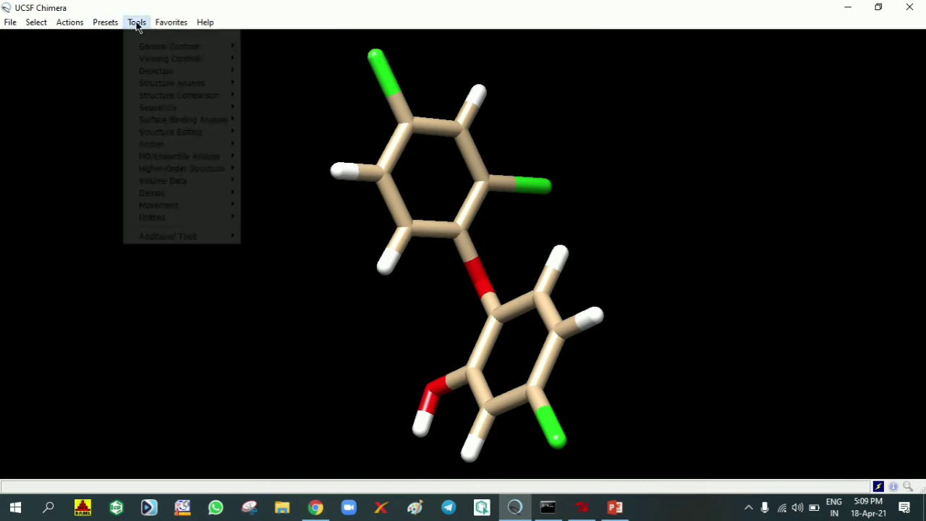
pyautogui.moveTo(172, 135)
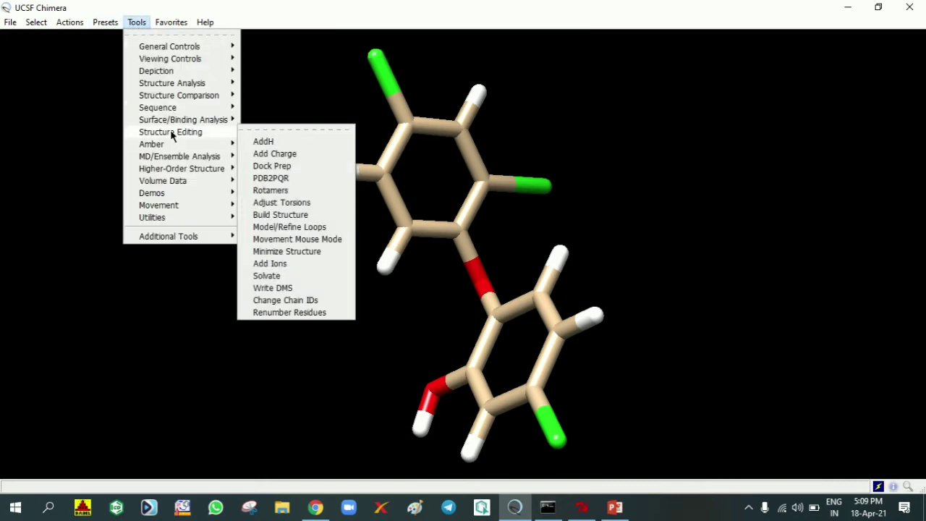
pyautogui.click(282, 252)
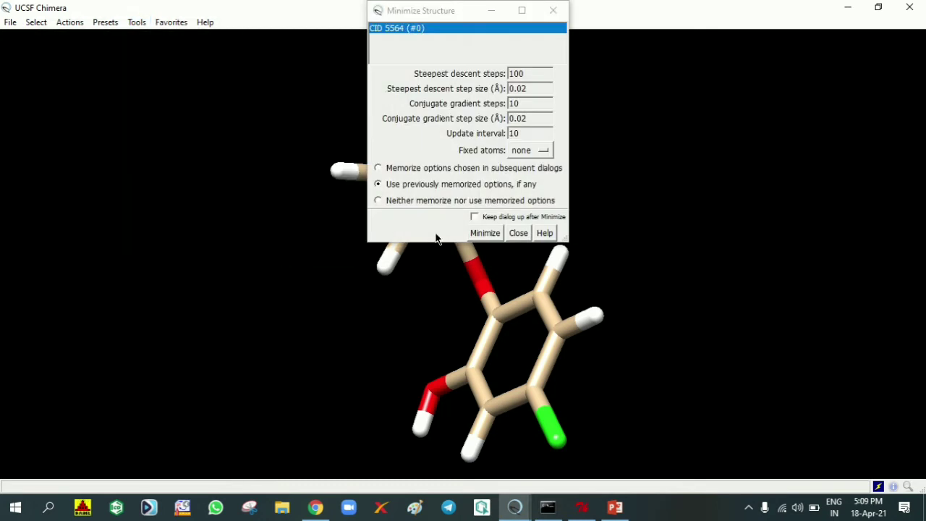
pyautogui.moveTo(452, 16); pyautogui.dragTo(160, 83)
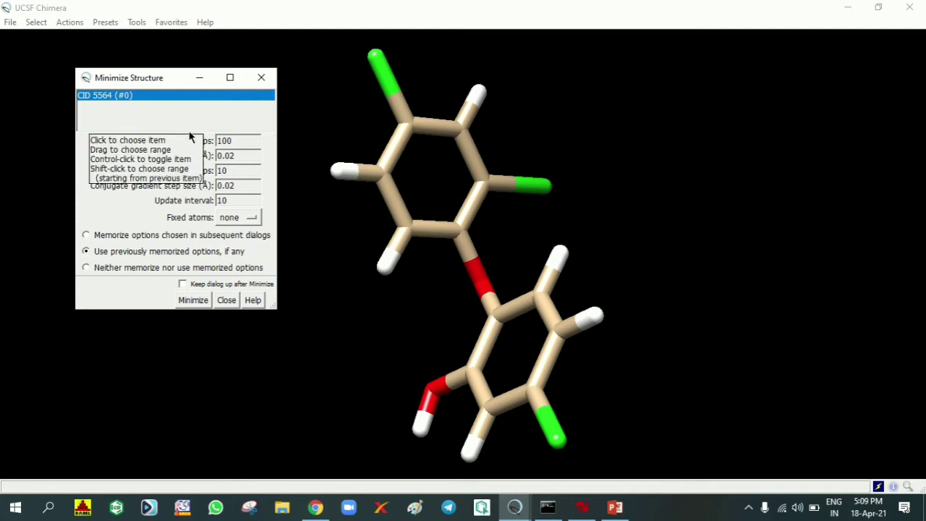
pyautogui.click(193, 300)
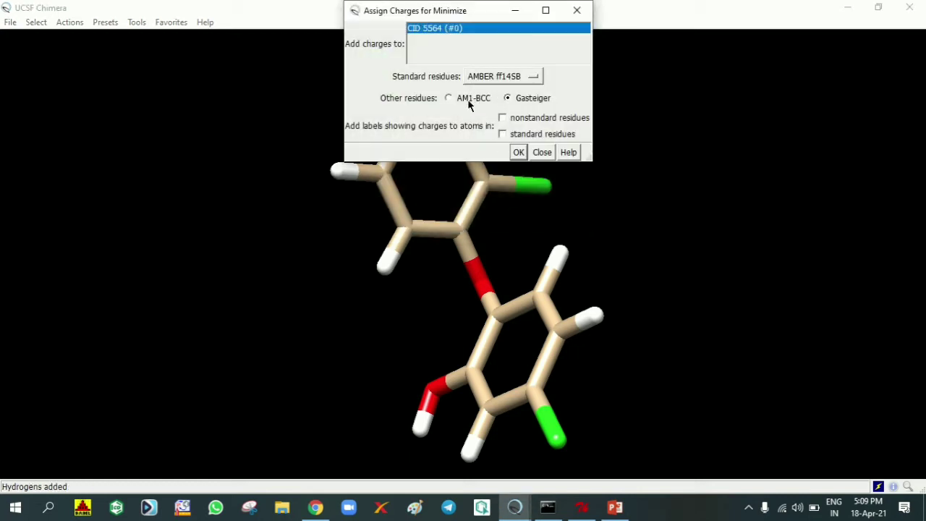
pyautogui.click(518, 153)
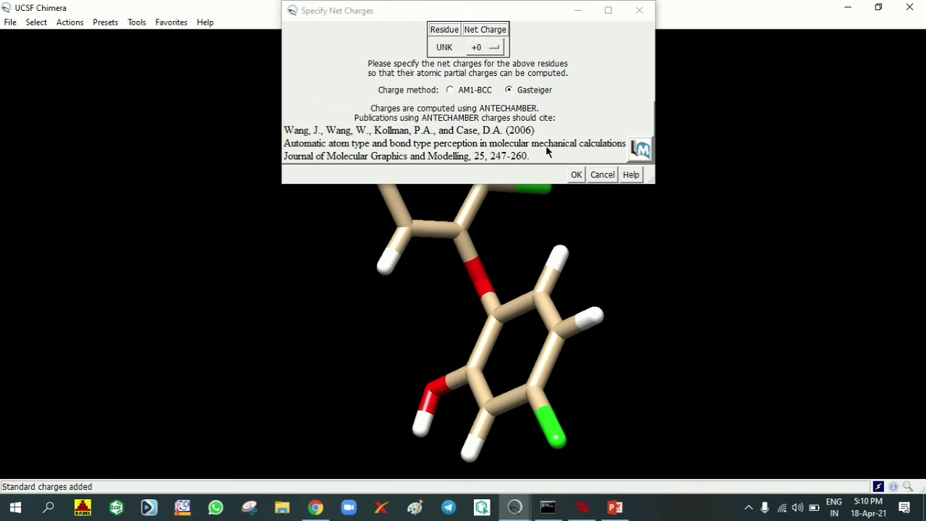
pyautogui.click(576, 175)
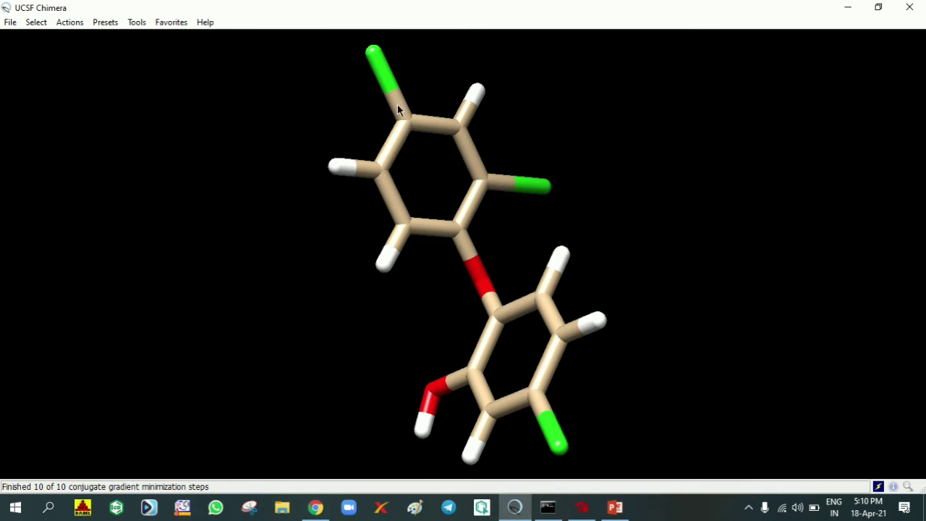
# Save the minimized CID 5564 model as a PDB file named "Triclosan drug.pdb" in the Autodock folder.
pyautogui.click(9, 24)
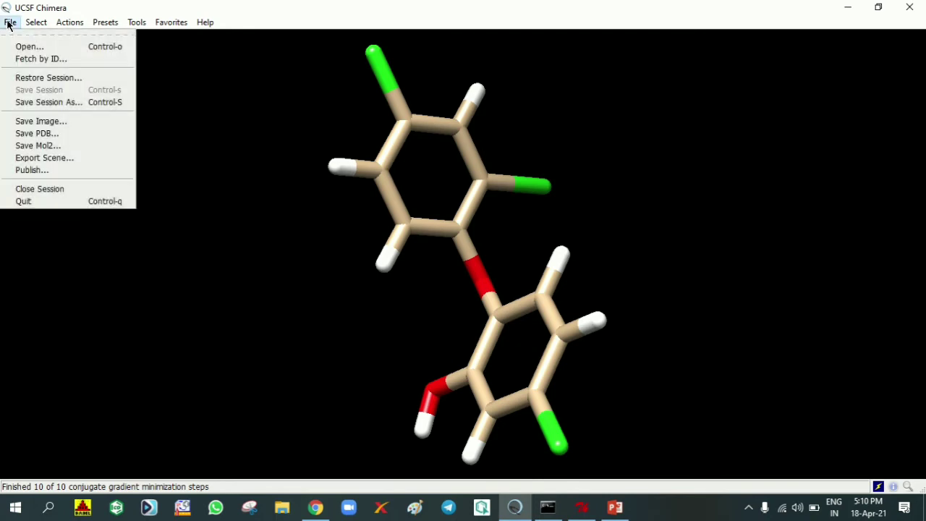
pyautogui.click(42, 134)
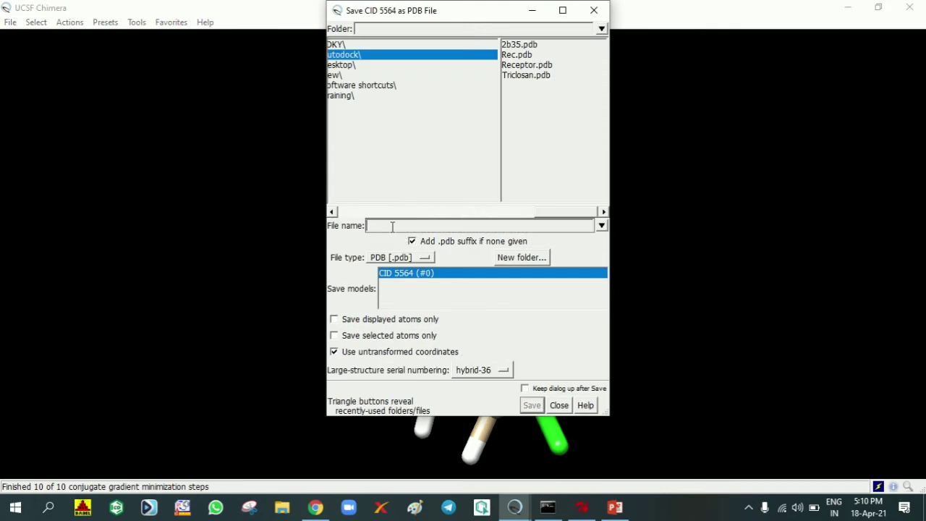
pyautogui.write('Triclosan drug.pdb')
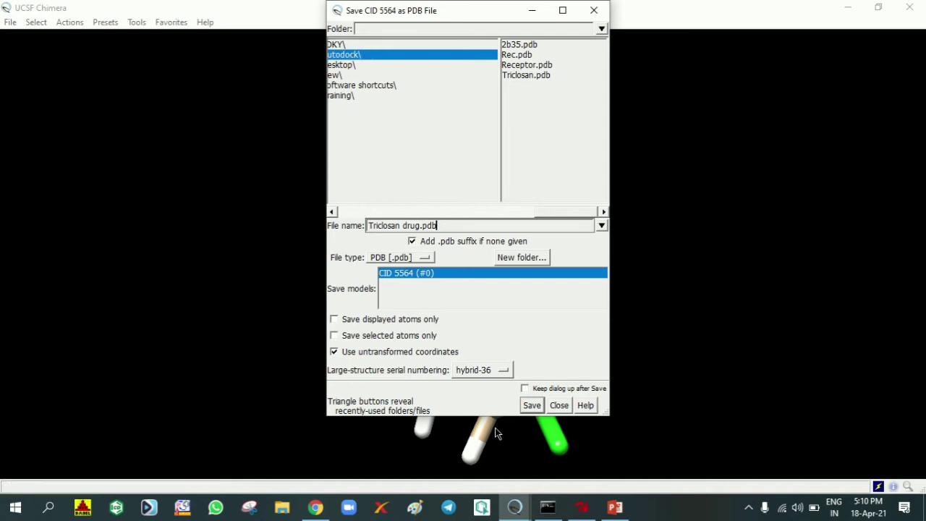
pyautogui.click(531, 406)
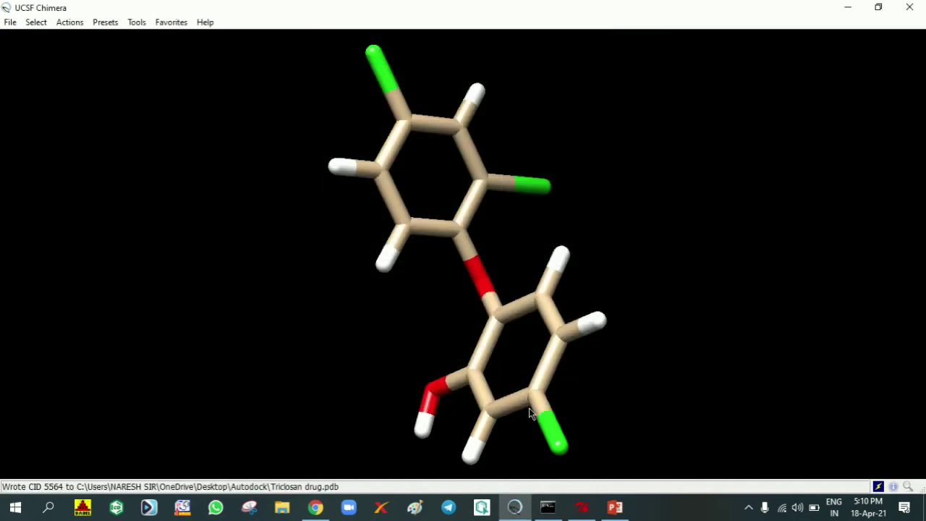
pyautogui.moveTo(445, 4)
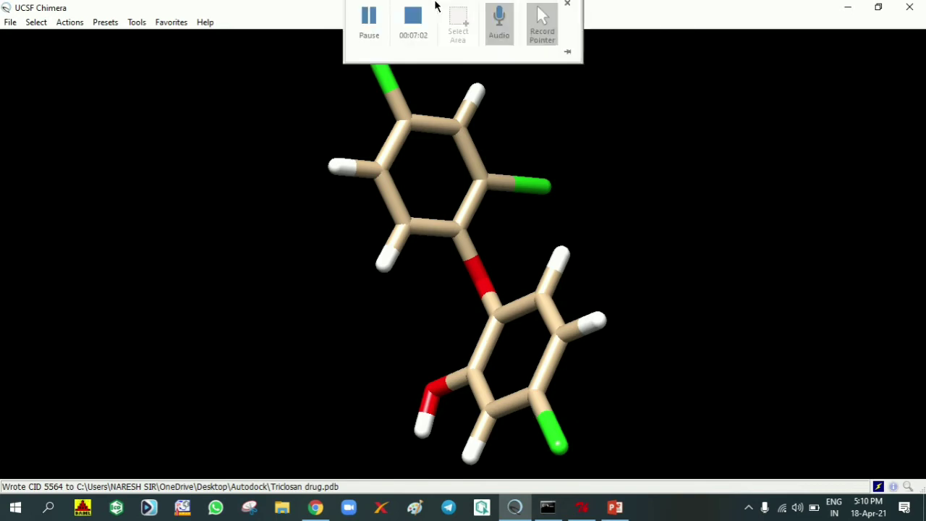
pyautogui.click(373, 28)
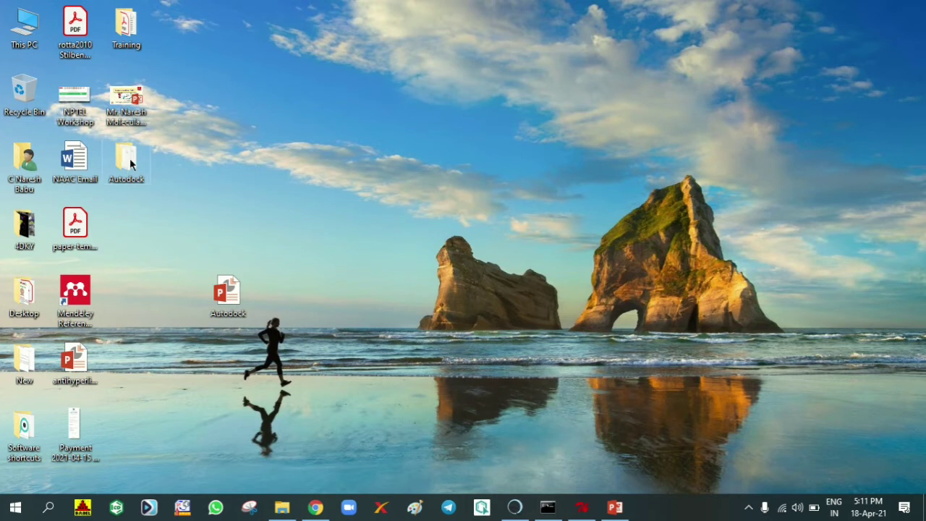
# Open the Autodock folder from the desktop in a maximized window to check the saved ligand file.
pyautogui.doubleClick(131, 160)
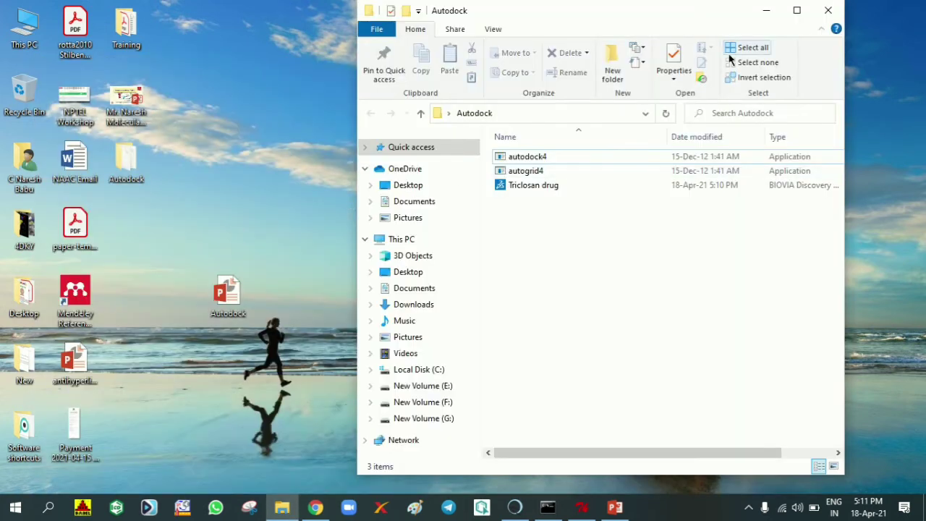
pyautogui.click(788, 12)
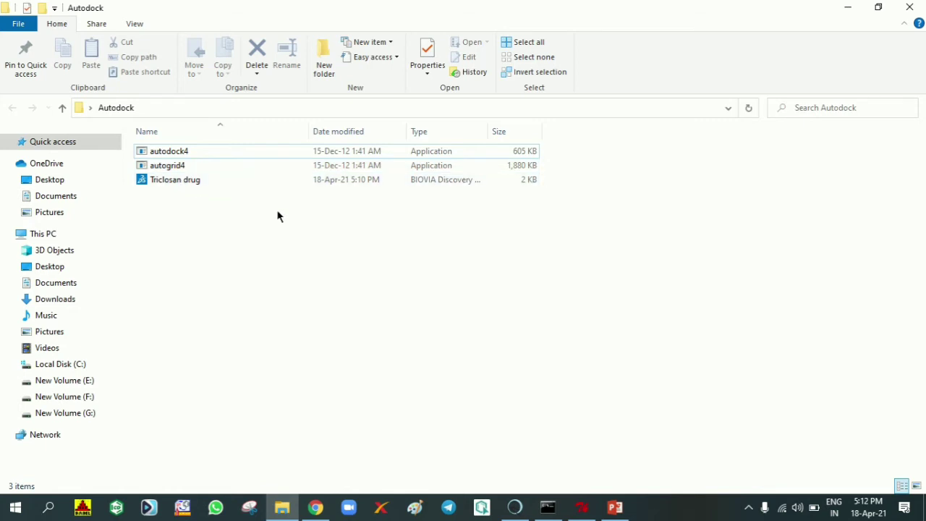
# Switch to the Autodock presentation in PowerPoint, start the slide show from Ligand Preparation and advance to Receptor Preparation.
pyautogui.click(614, 508)
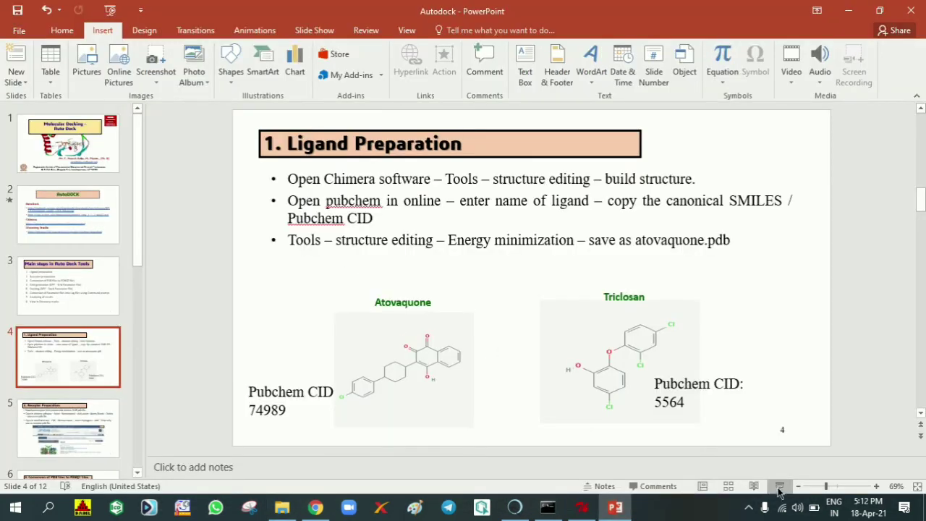
pyautogui.click(779, 487)
pyautogui.click(279, 280)
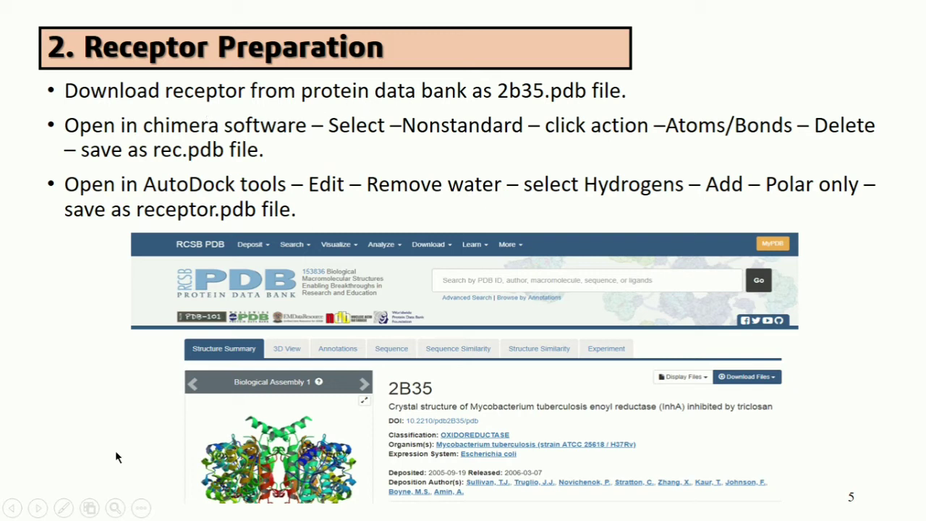
# Present the Receptor Preparation instructions with the laser pointer, advance past the slide and end the slide show.
pyautogui.click(63, 508)
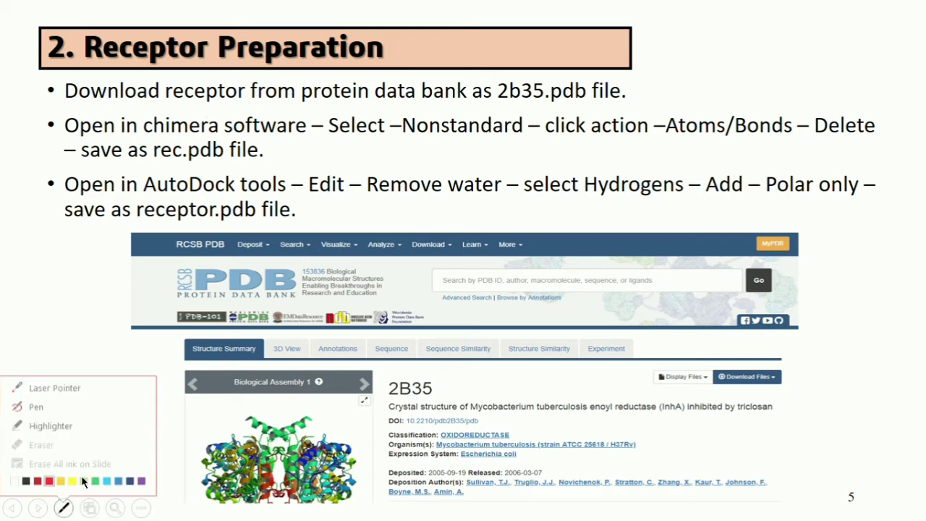
pyautogui.click(63, 385)
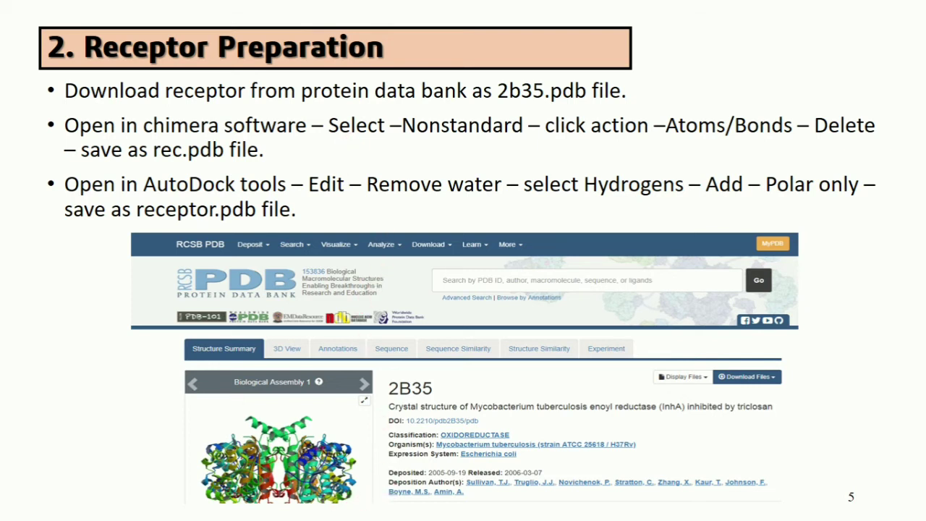
pyautogui.click(384, 230)
pyautogui.press('Escape')
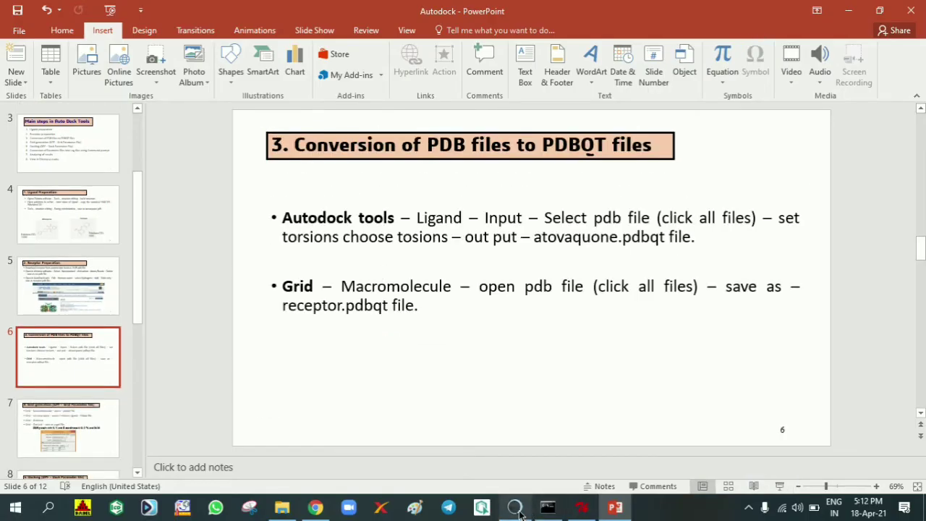
# Switch to Chrome, search Google for "2b35" in a new tab and open the RCSB PDB entry for 2B35.
pyautogui.moveTo(516, 511)
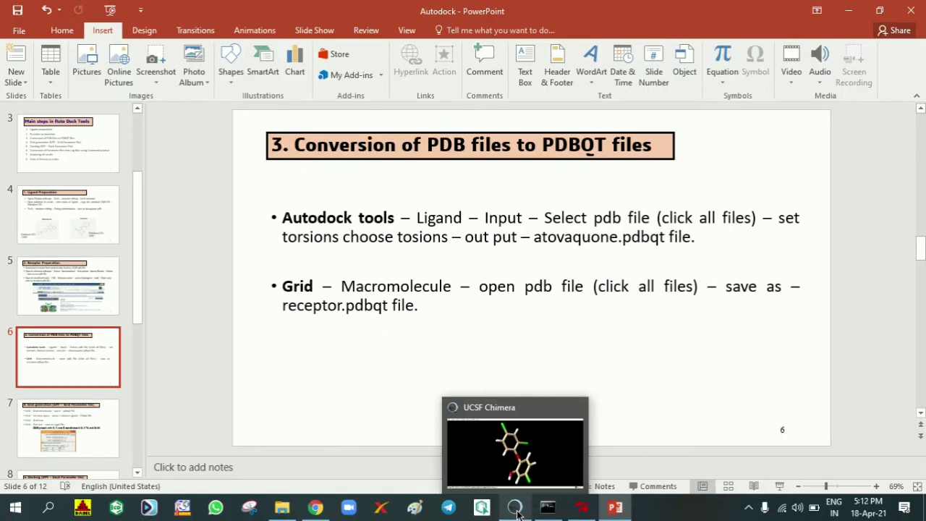
pyautogui.click(315, 507)
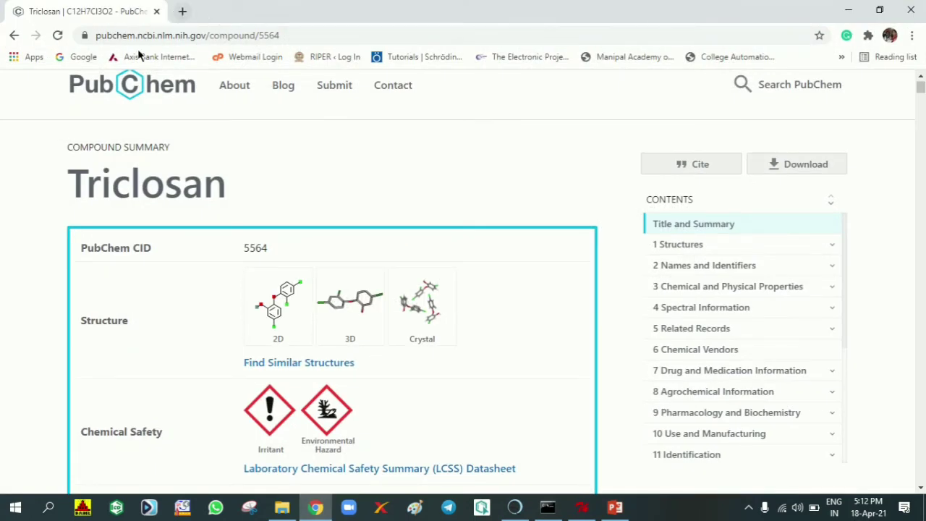
pyautogui.click(182, 11)
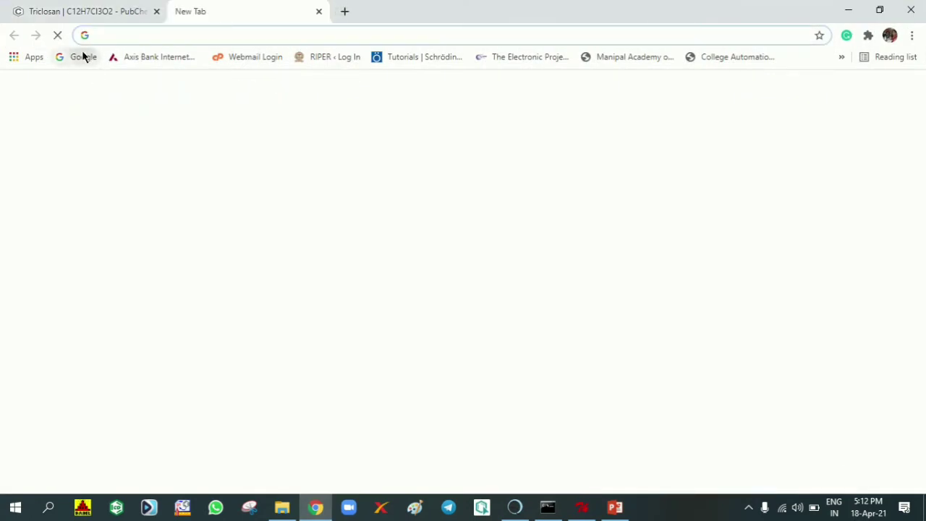
pyautogui.click(83, 57)
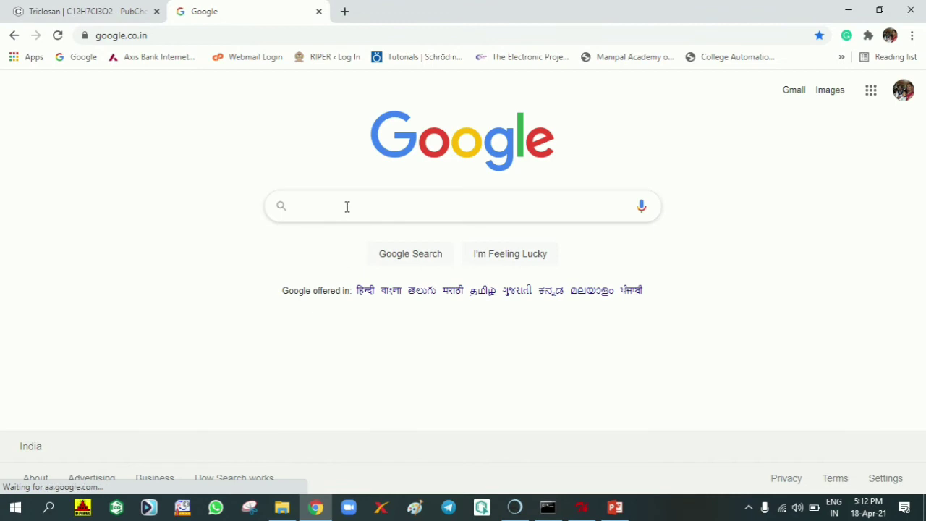
pyautogui.click(347, 207)
pyautogui.write('2b35')
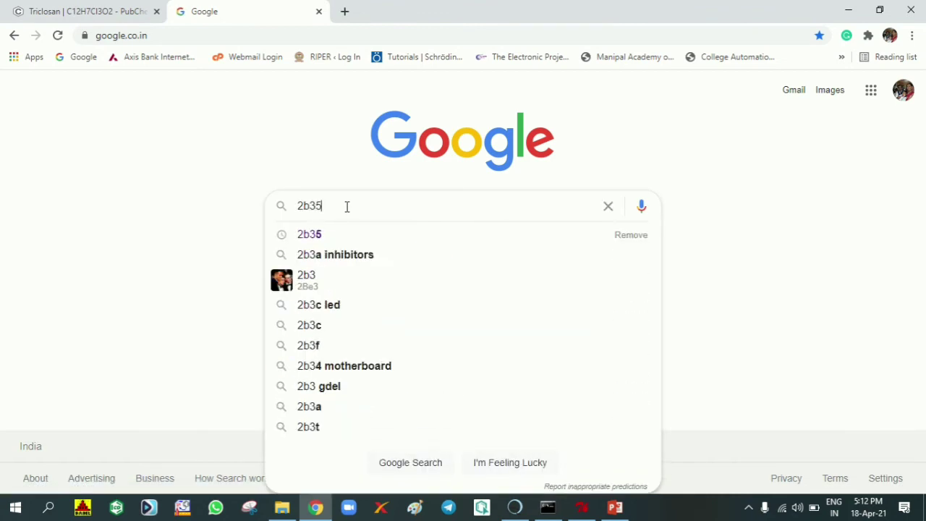
pyautogui.press('Return')
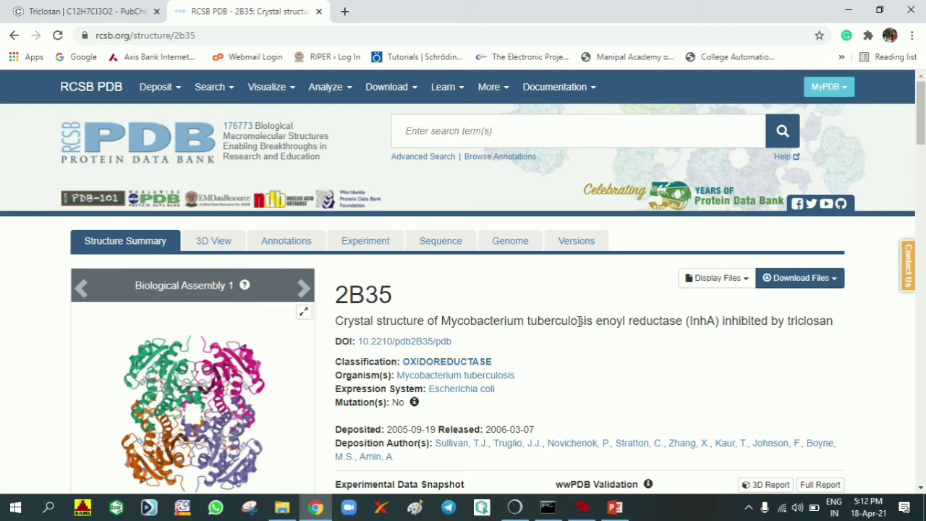
# Examine the 2B35 entry's experimental data, macromolecule chains, small-molecule ligands and binding affinity annotations.
pyautogui.scroll(-1, 642, 319)
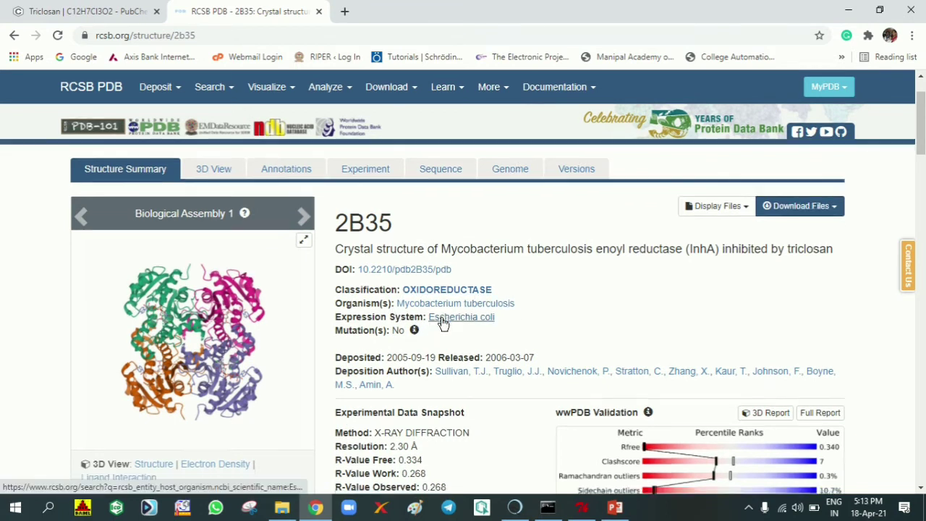
pyautogui.scroll(-1, 460, 290)
pyautogui.scroll(-1, 460, 293)
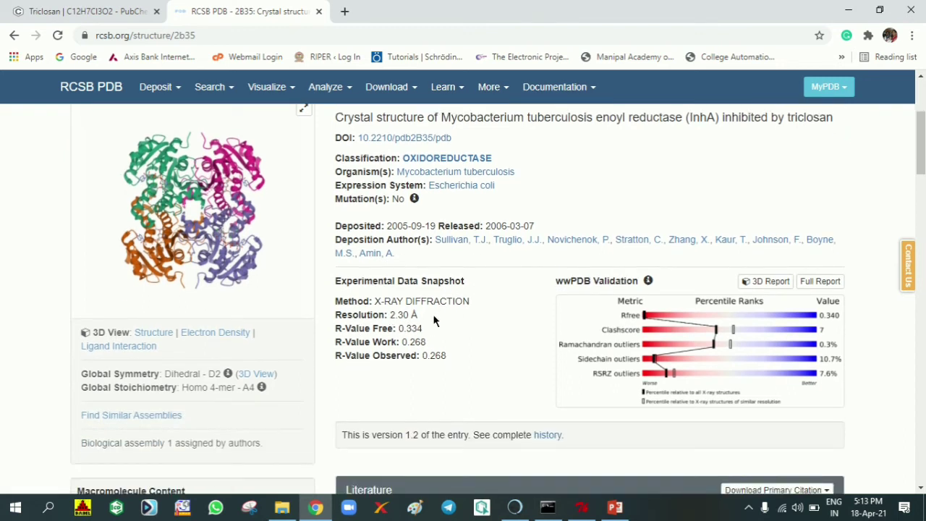
pyautogui.scroll(-3, 434, 321)
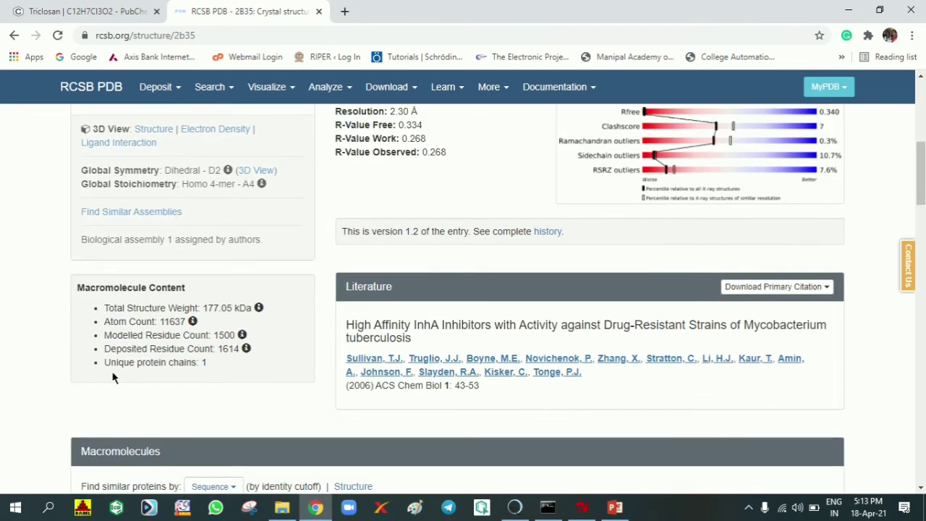
pyautogui.scroll(-4, 190, 367)
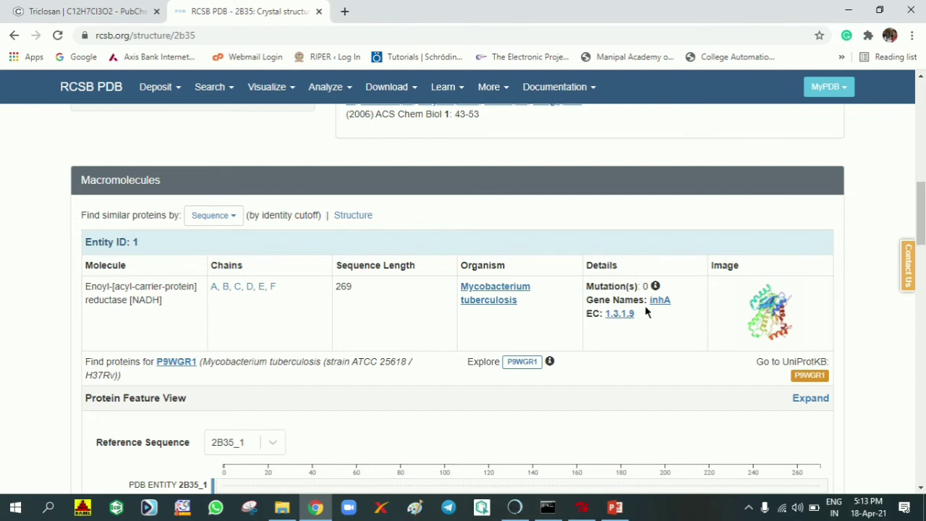
pyautogui.scroll(-7, 424, 357)
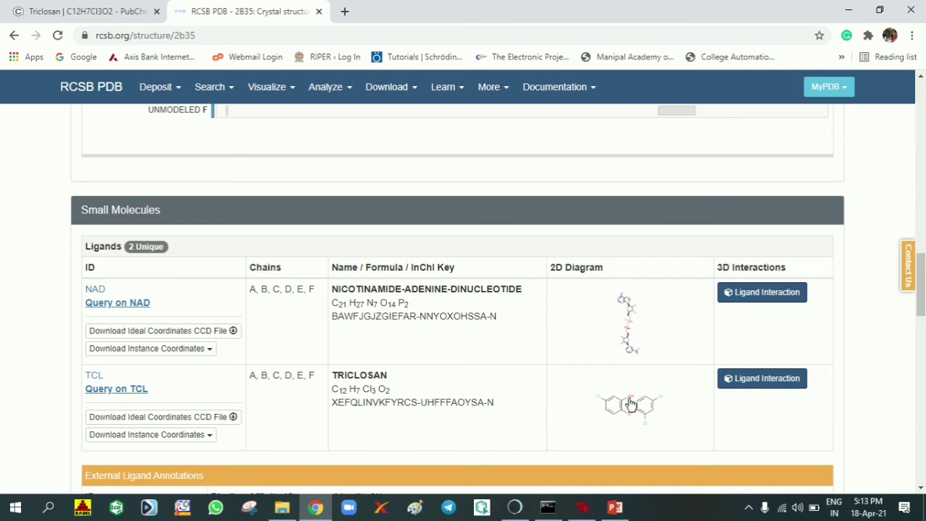
pyautogui.scroll(-2, 403, 393)
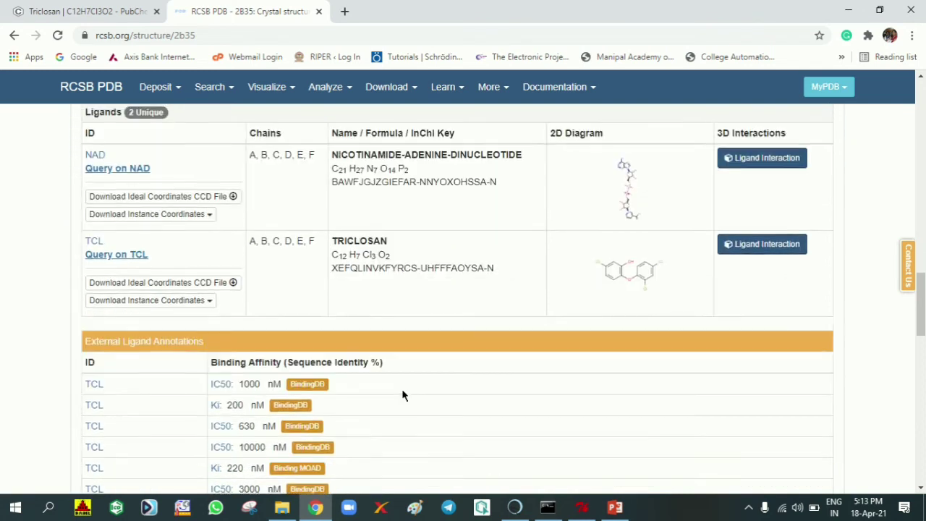
pyautogui.scroll(-2, 115, 275)
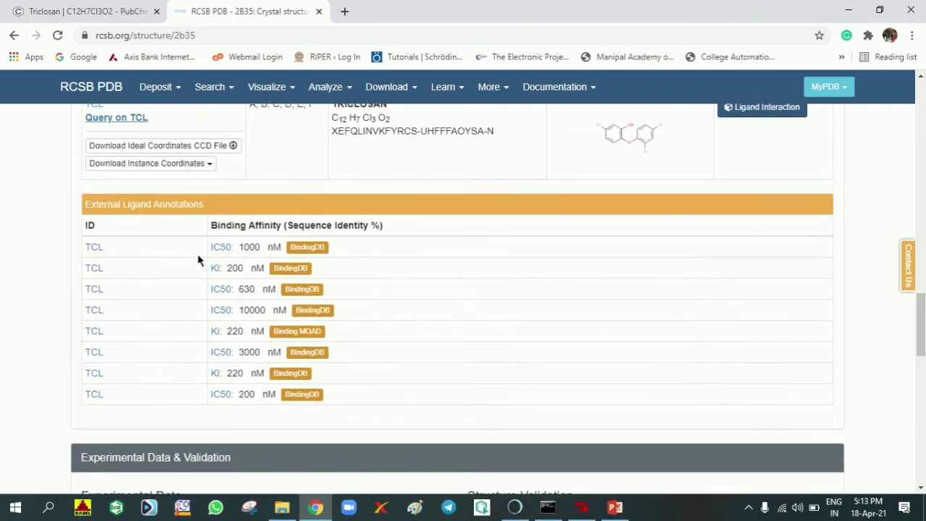
pyautogui.scroll(5, 210, 403)
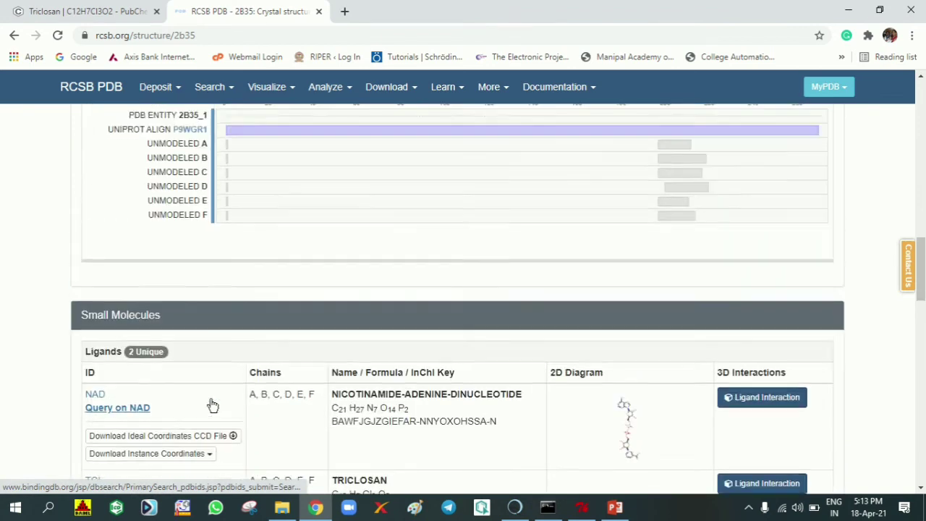
# Download the 2B35 structure in PDB format and show the downloaded file in its folder.
pyautogui.scroll(15, 574, 311)
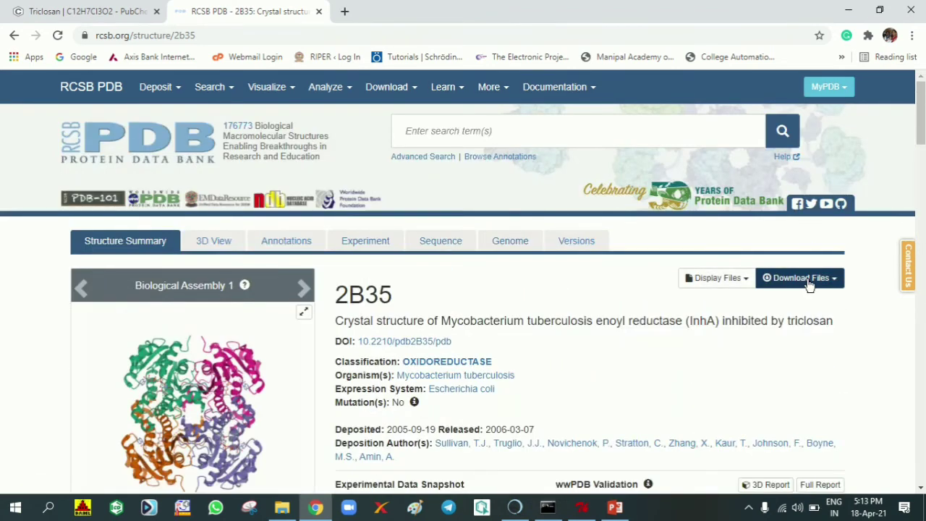
pyautogui.click(808, 282)
pyautogui.click(696, 334)
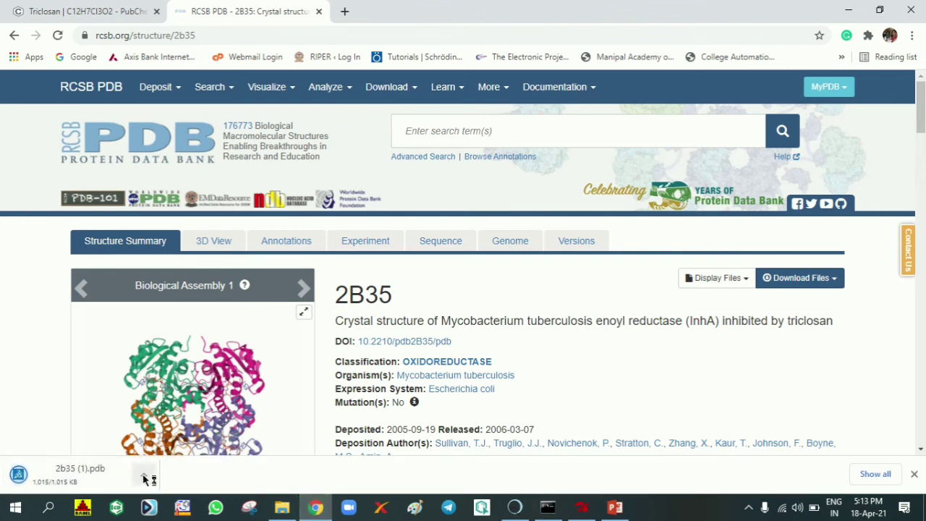
pyautogui.click(142, 478)
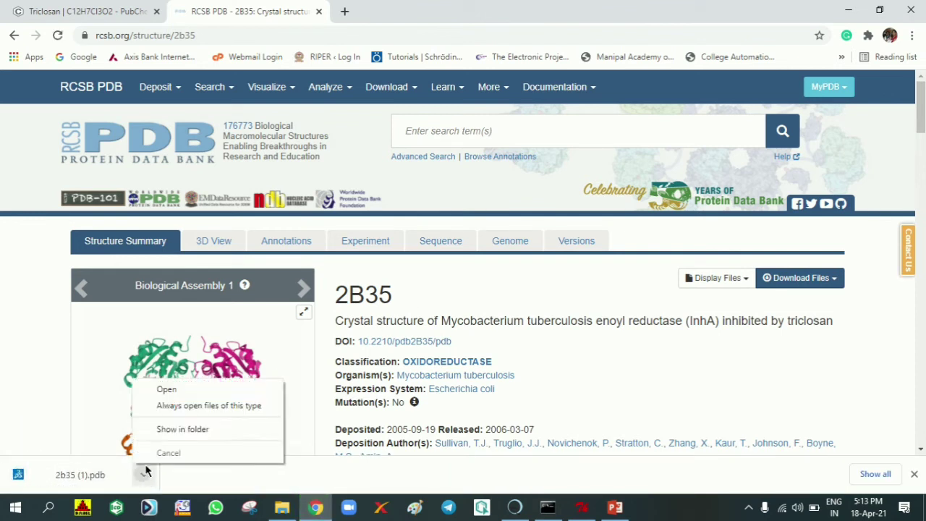
pyautogui.click(171, 430)
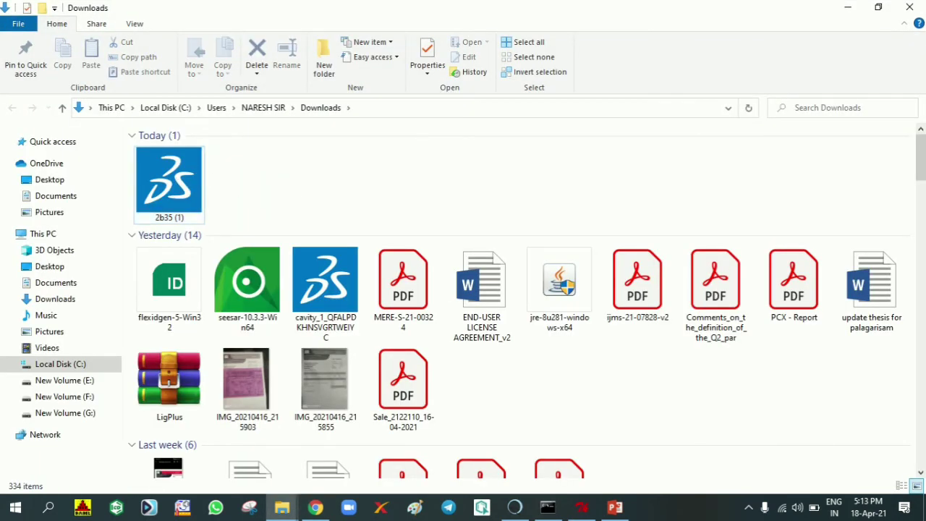
# Copy the downloaded "2b35 (1)" file from Downloads into the Autodock folder.
pyautogui.click(184, 182)
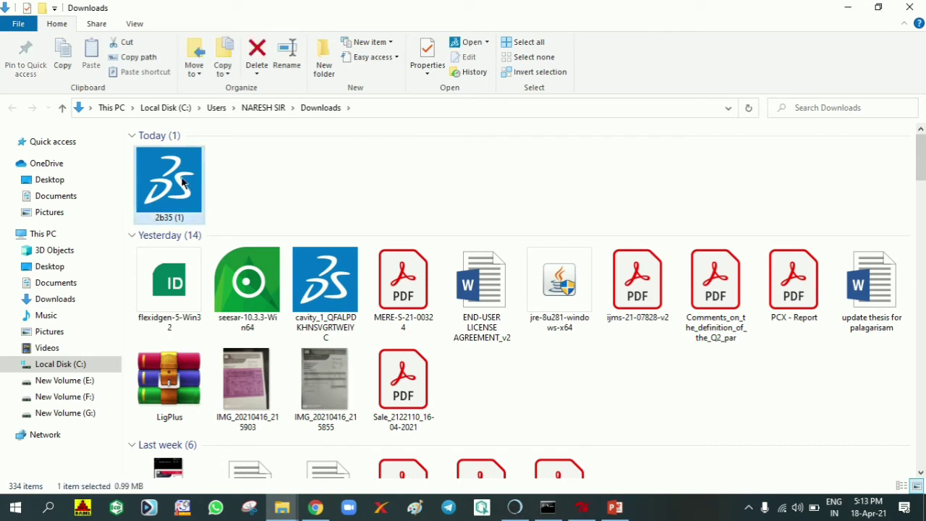
pyautogui.hotkey('ctrl', 'c')
pyautogui.click(852, 7)
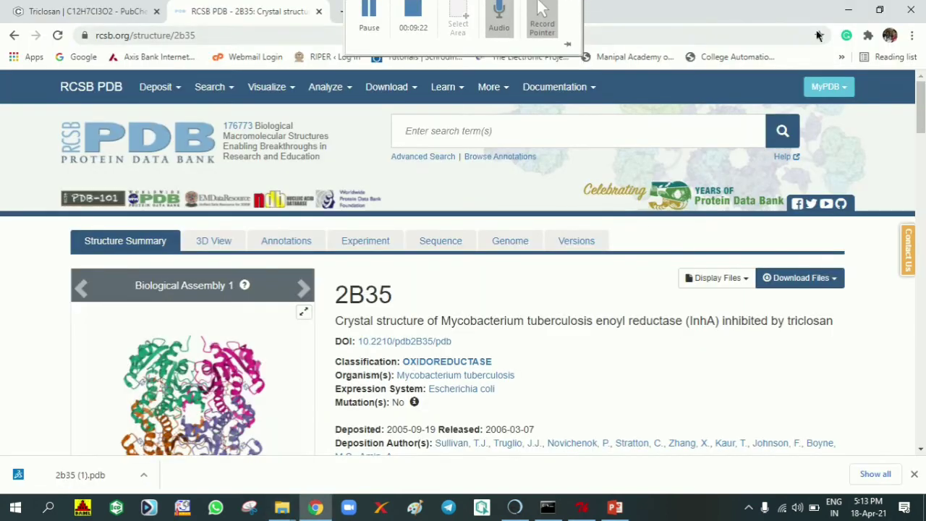
pyautogui.click(843, 8)
pyautogui.click(848, 10)
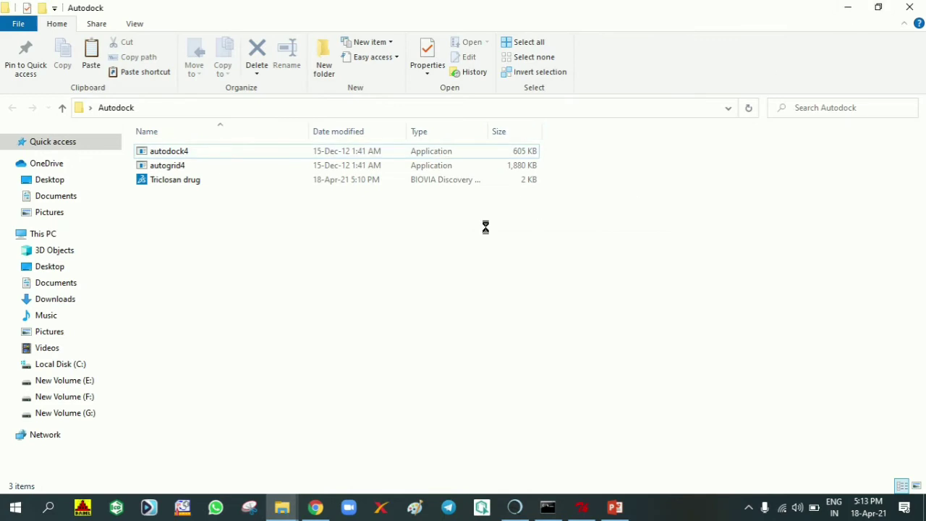
pyautogui.hotkey('ctrl', 'v')
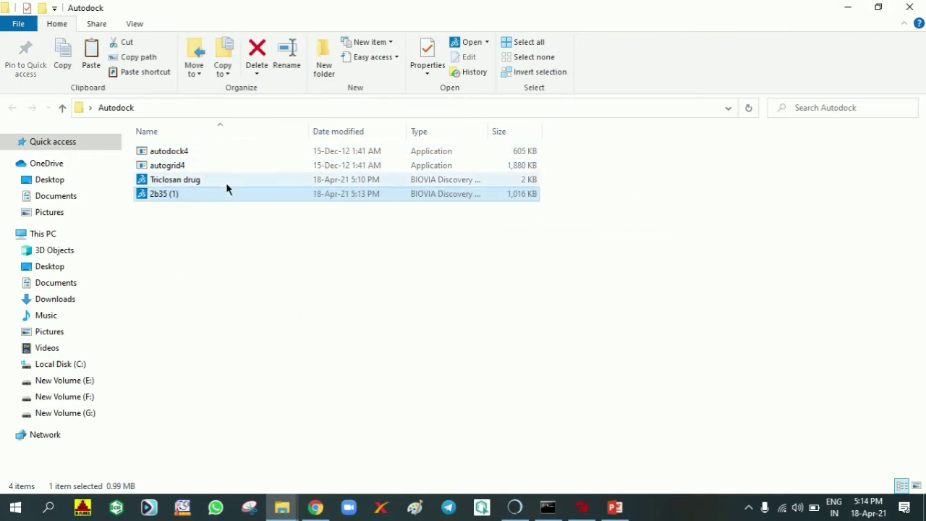
# Rename the copied receptor file in the Autodock folder as "2b35" and refresh the folder.
pyautogui.click(287, 58)
pyautogui.click(188, 193)
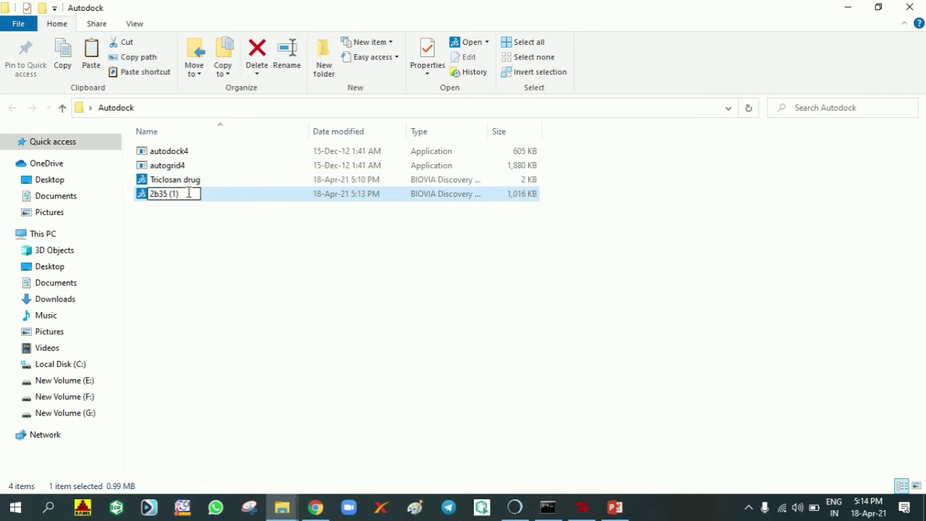
pyautogui.press('BackSpace')
pyautogui.press('BackSpace')
pyautogui.press('BackSpace')
pyautogui.press('BackSpace')
pyautogui.press('Return')
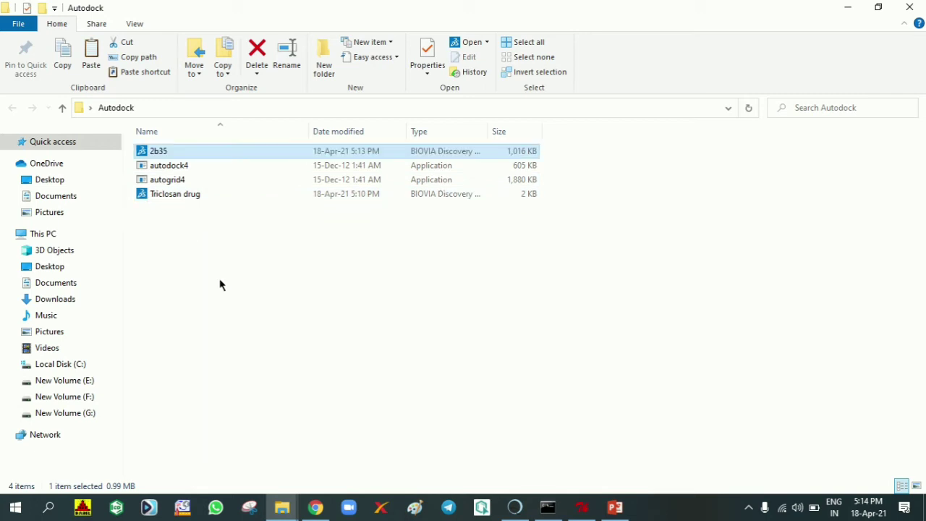
pyautogui.click(221, 284)
pyautogui.rightClick(221, 283)
pyautogui.click(303, 333)
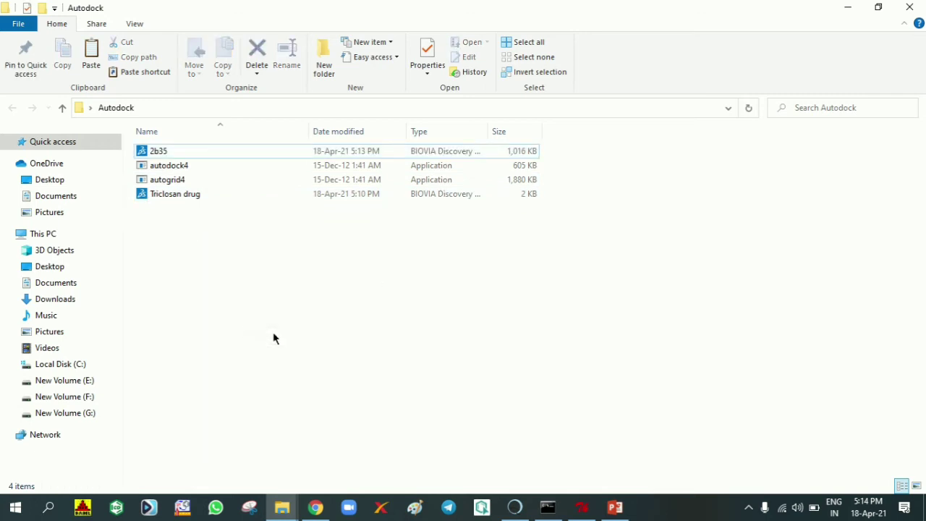
# Switch to UCSF Chimera and close the session containing the triclosan ligand.
pyautogui.click(514, 506)
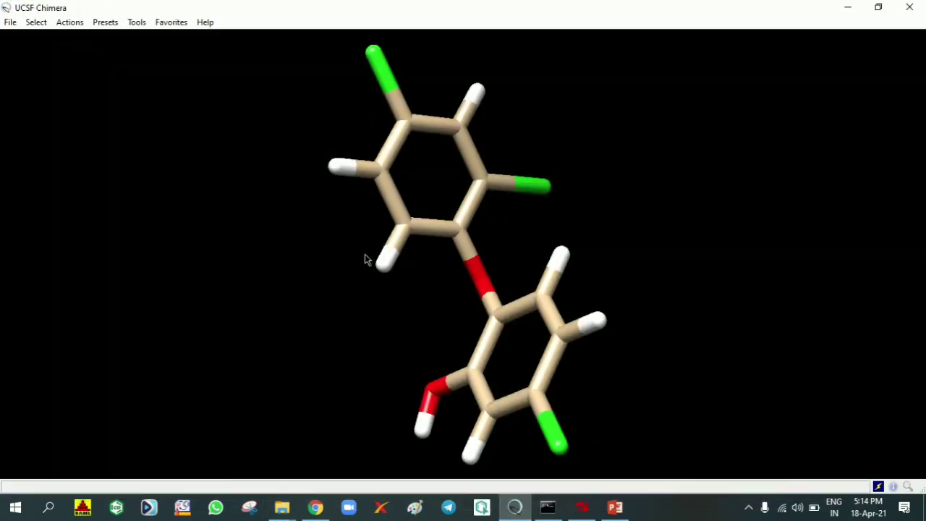
pyautogui.click(16, 25)
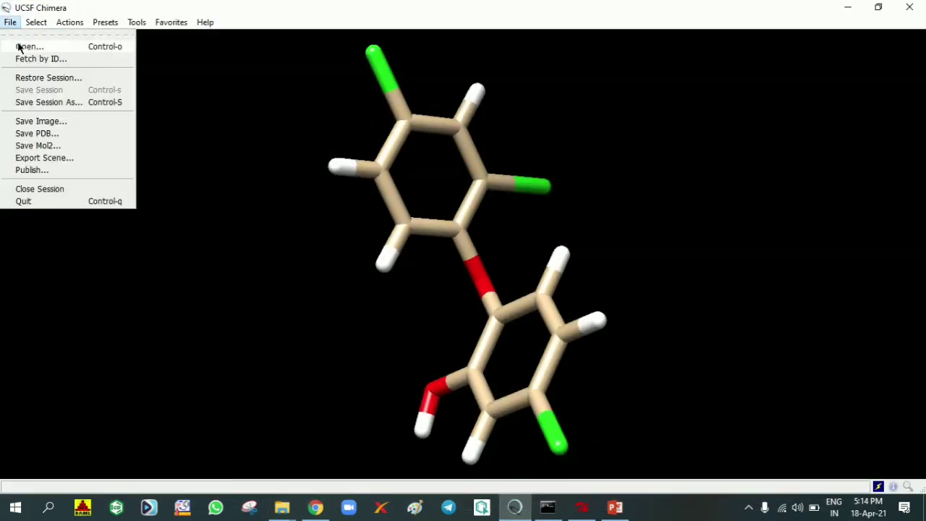
pyautogui.click(27, 189)
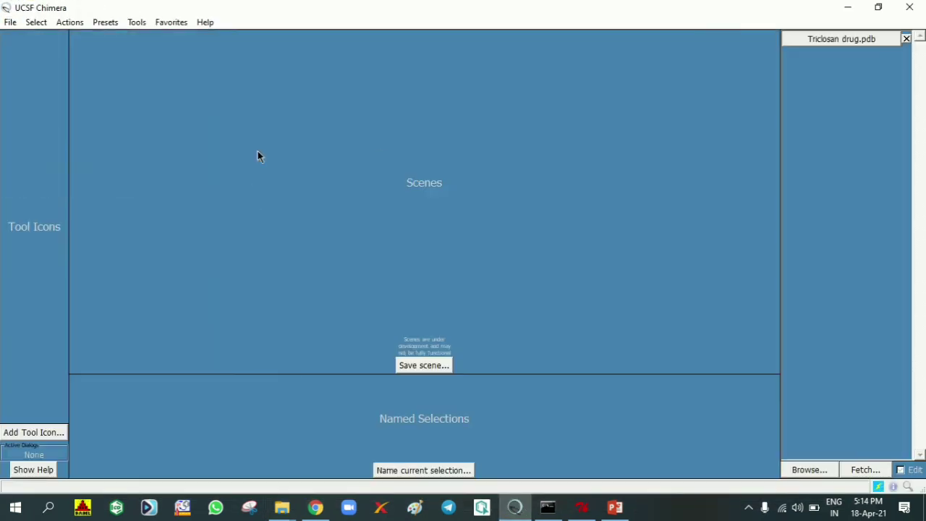
# Open the receptor file 2b35.pdb from the Autodock folder.
pyautogui.click(12, 28)
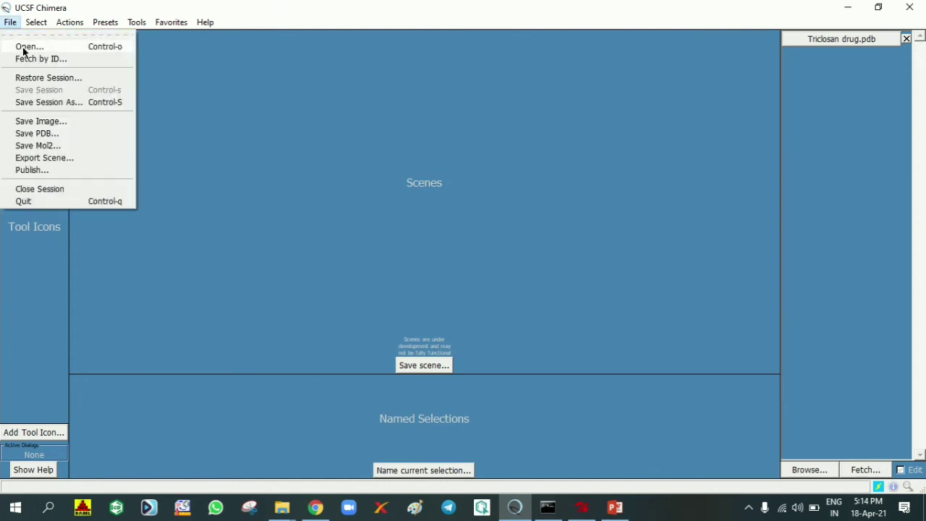
pyautogui.click(23, 46)
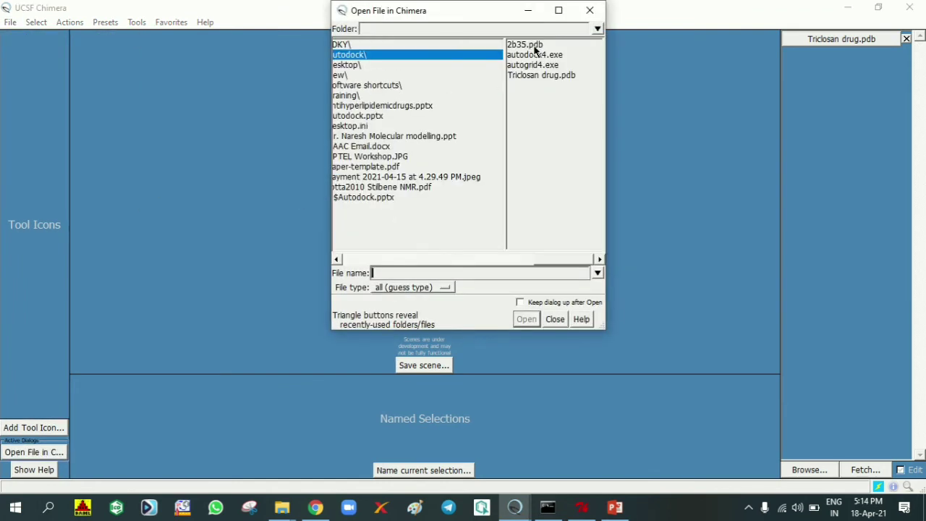
pyautogui.click(531, 46)
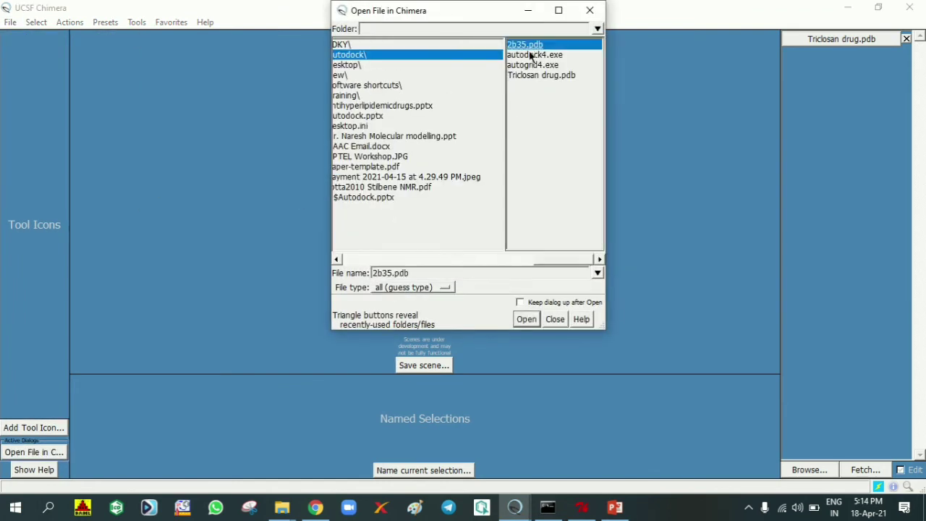
pyautogui.click(526, 320)
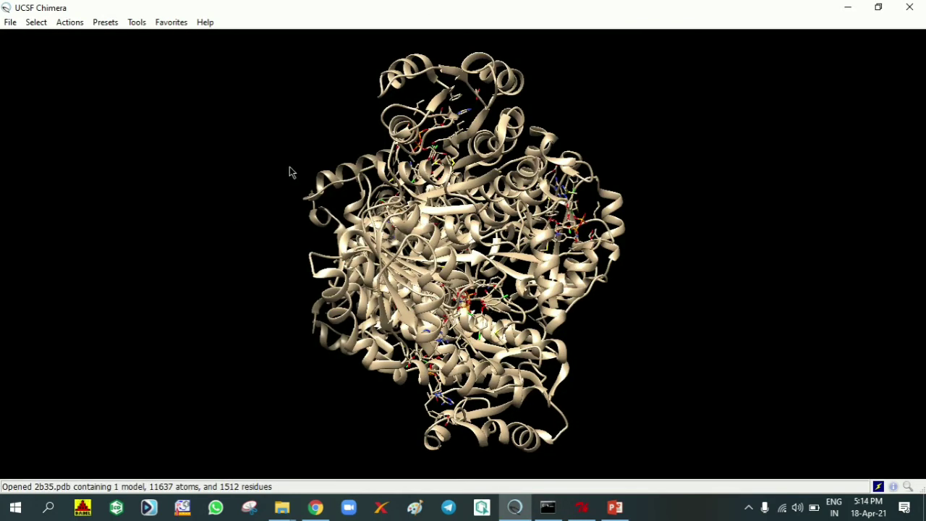
# Select chain B of the 2b35 receptor and delete its atoms and bonds.
pyautogui.moveTo(283, 165)
pyautogui.mouseDown(button='middle')
pyautogui.moveTo(337, 243)
pyautogui.moveTo(281, 169)
pyautogui.mouseUp(button='middle')
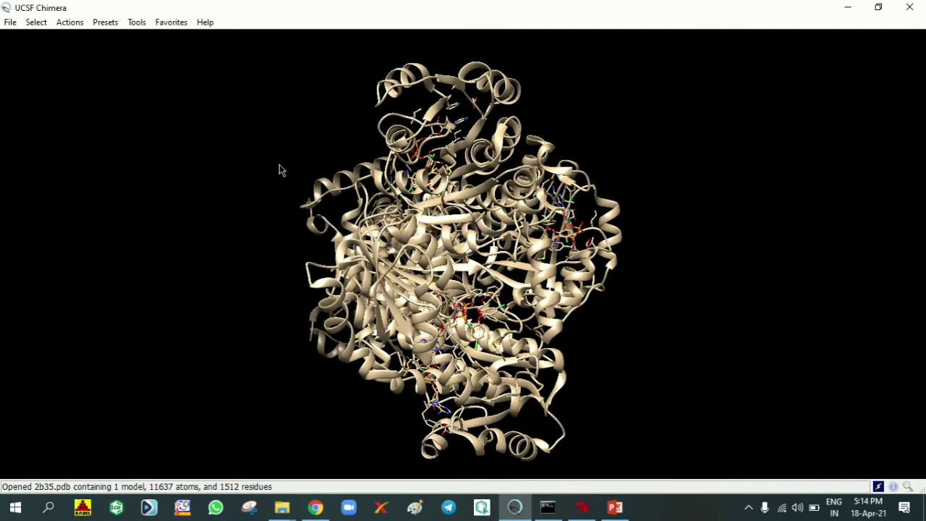
pyautogui.moveTo(282, 170); pyautogui.dragTo(527, 286)
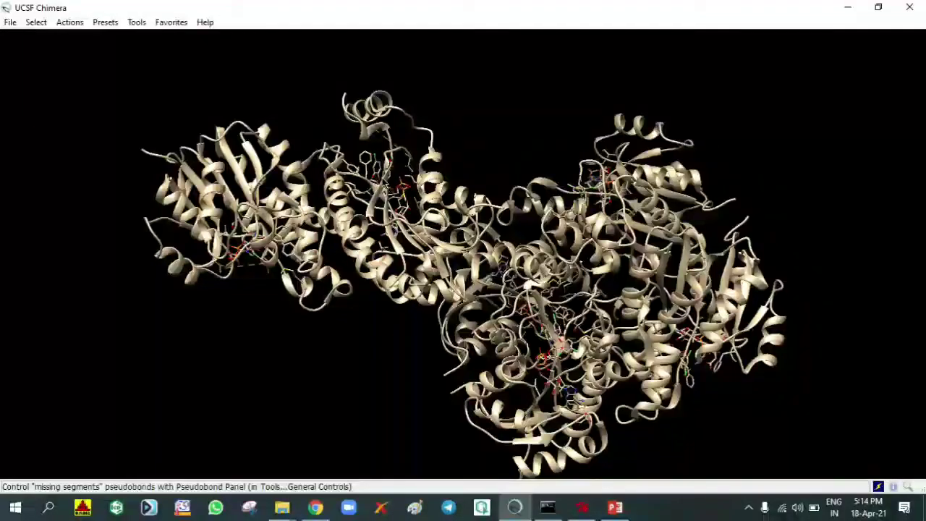
pyautogui.click(37, 22)
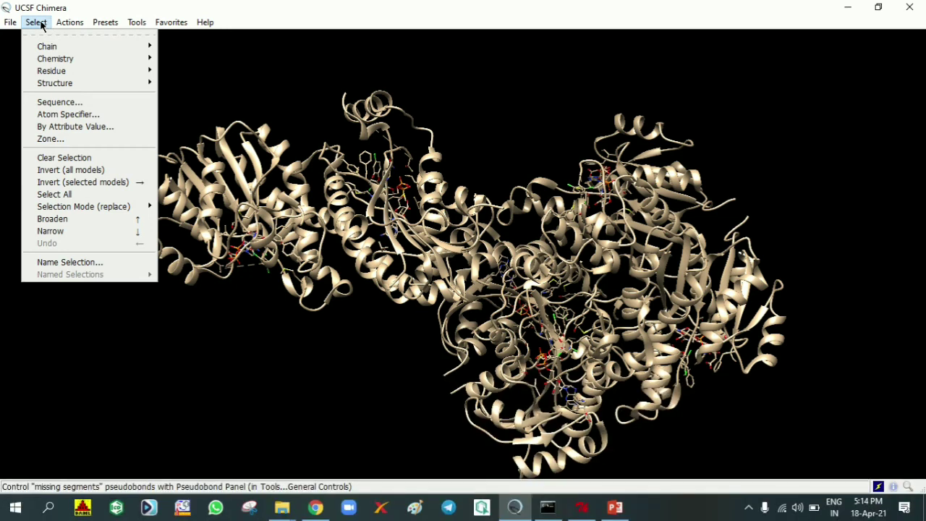
pyautogui.moveTo(46, 46)
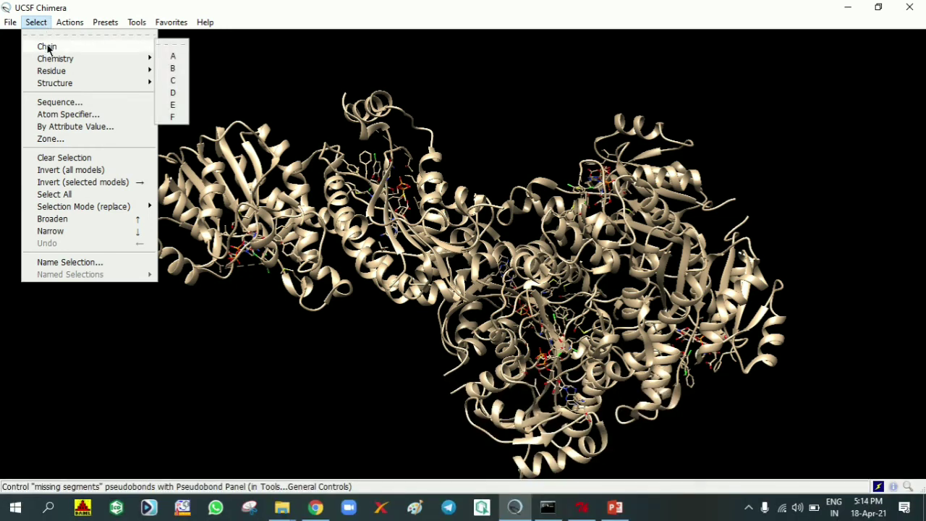
pyautogui.click(179, 69)
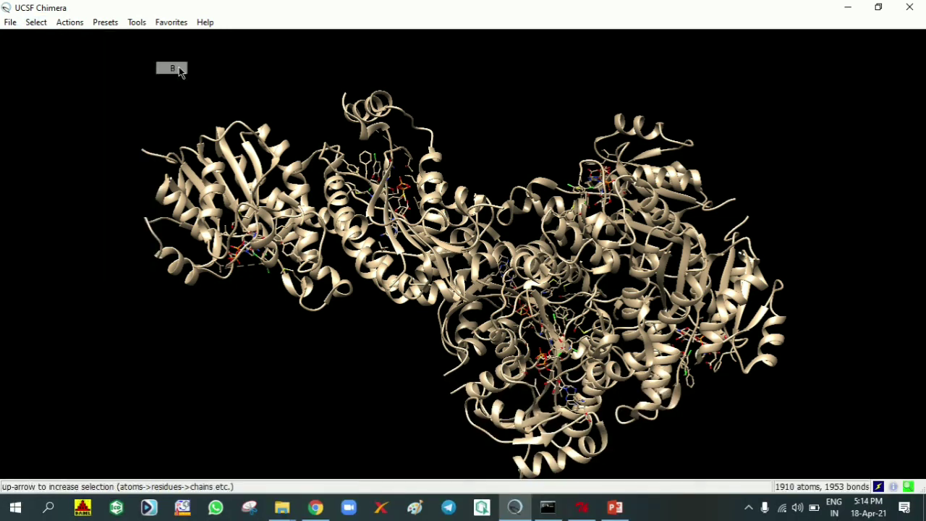
pyautogui.click(69, 22)
pyautogui.moveTo(83, 48)
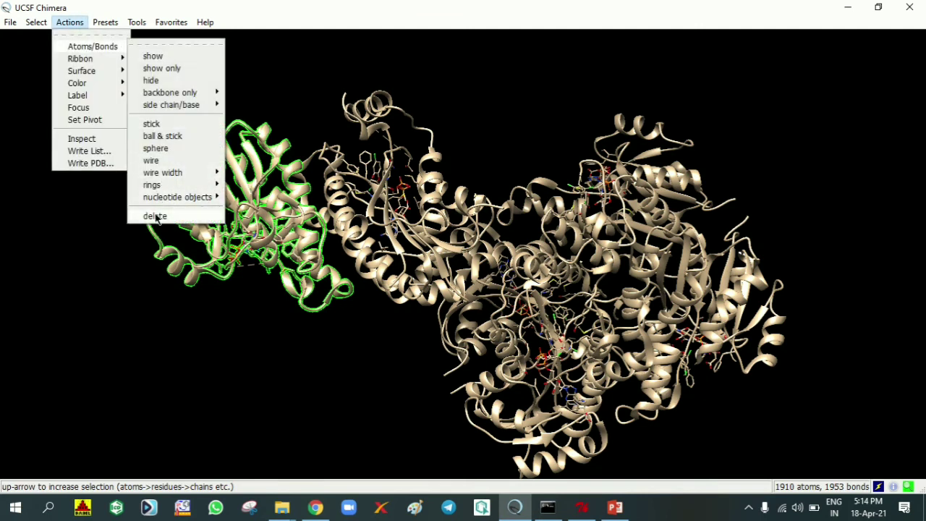
pyautogui.click(152, 215)
# Select chain C of the receptor and delete its atoms and bonds.
pyautogui.click(37, 22)
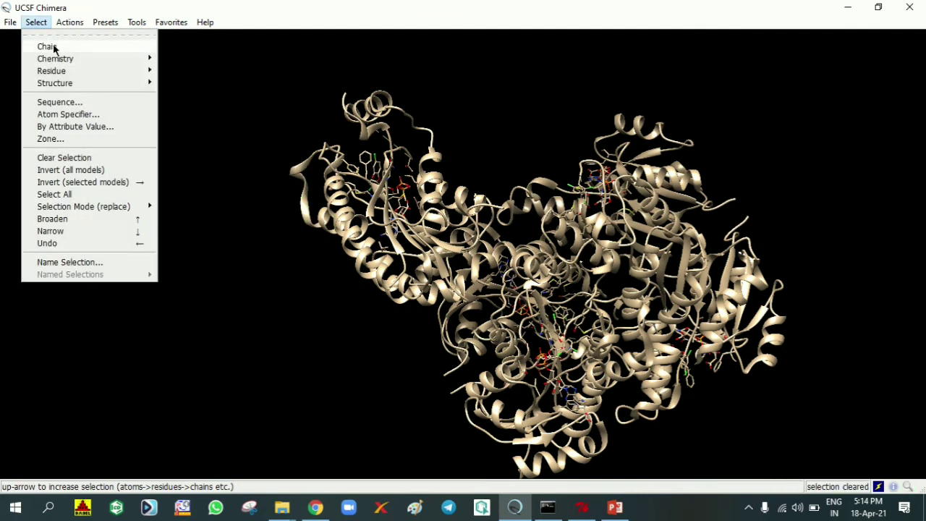
pyautogui.moveTo(51, 46)
pyautogui.click(175, 72)
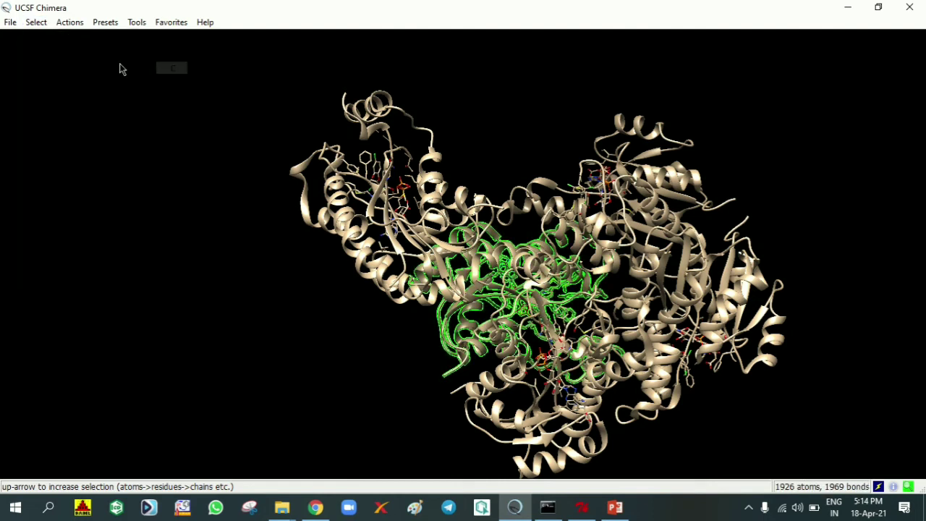
pyautogui.click(73, 23)
pyautogui.moveTo(82, 48)
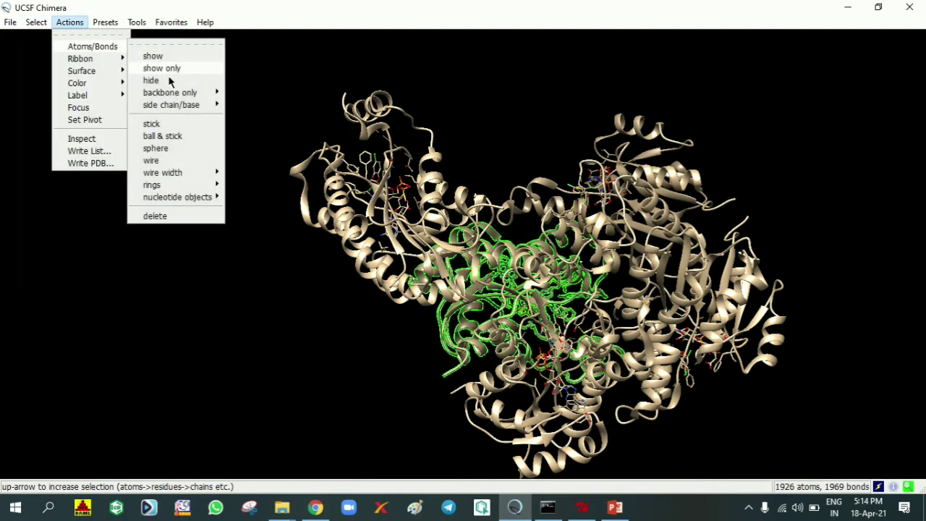
pyautogui.click(152, 215)
# Select chain D of the receptor and delete its atoms and bonds.
pyautogui.click(36, 23)
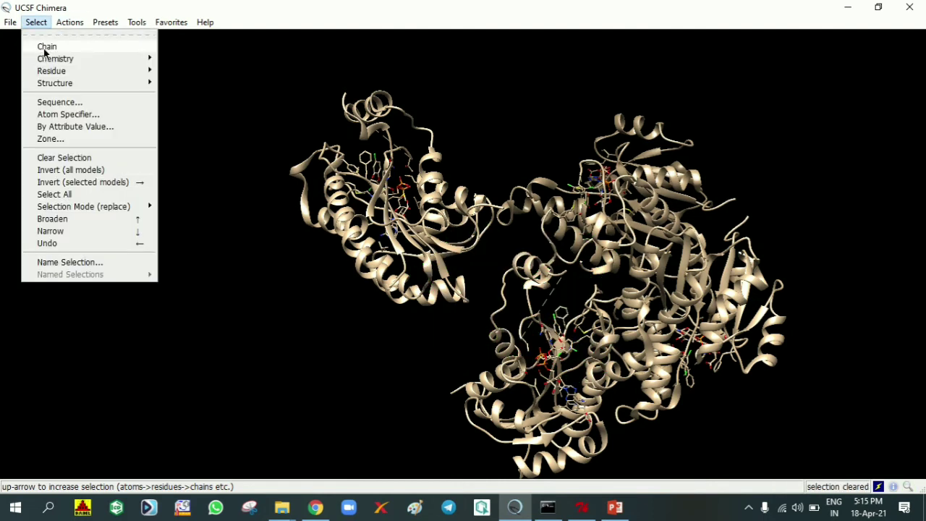
pyautogui.moveTo(47, 47)
pyautogui.click(174, 71)
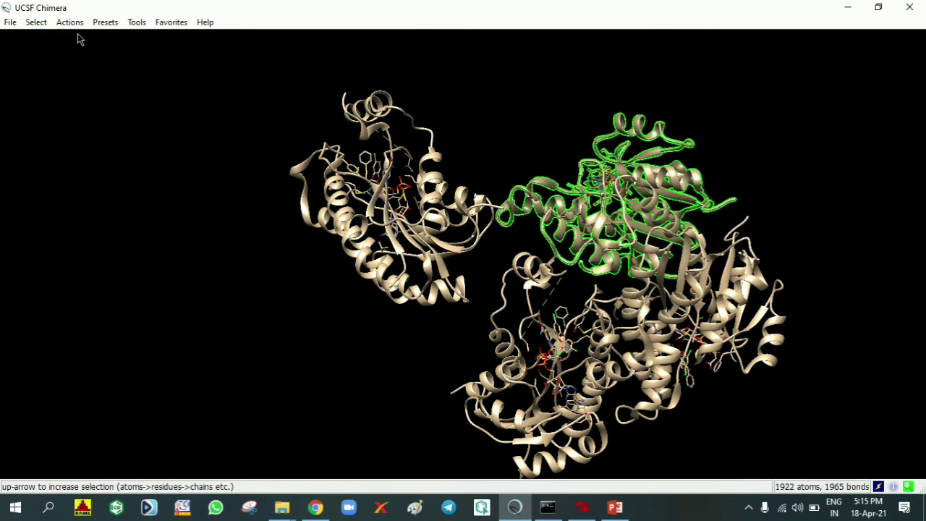
pyautogui.click(71, 22)
pyautogui.moveTo(84, 50)
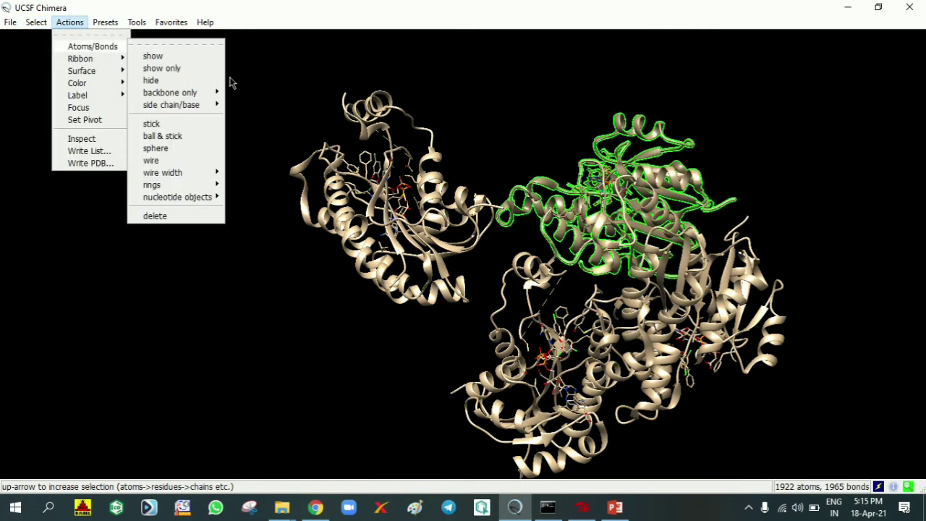
pyautogui.click(172, 217)
# Select chain E of the receptor and delete its atoms and bonds.
pyautogui.click(36, 23)
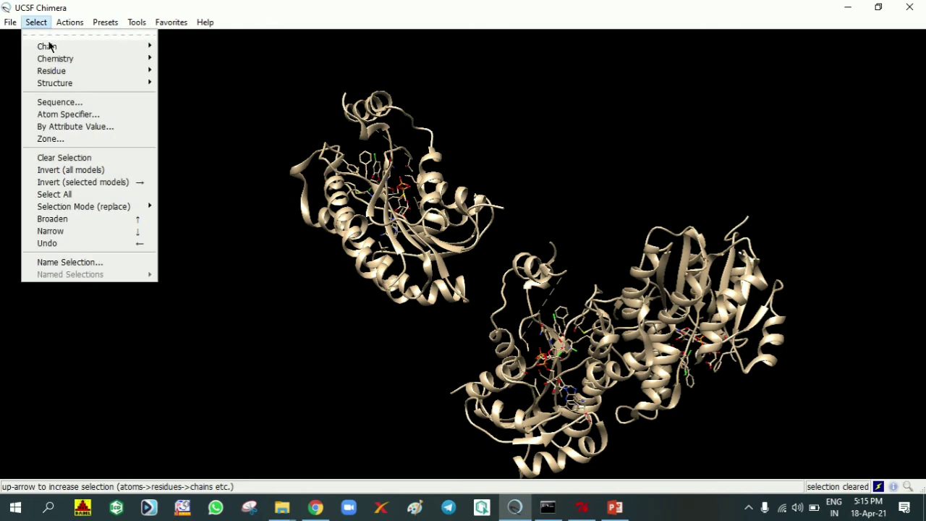
pyautogui.moveTo(48, 47)
pyautogui.click(172, 68)
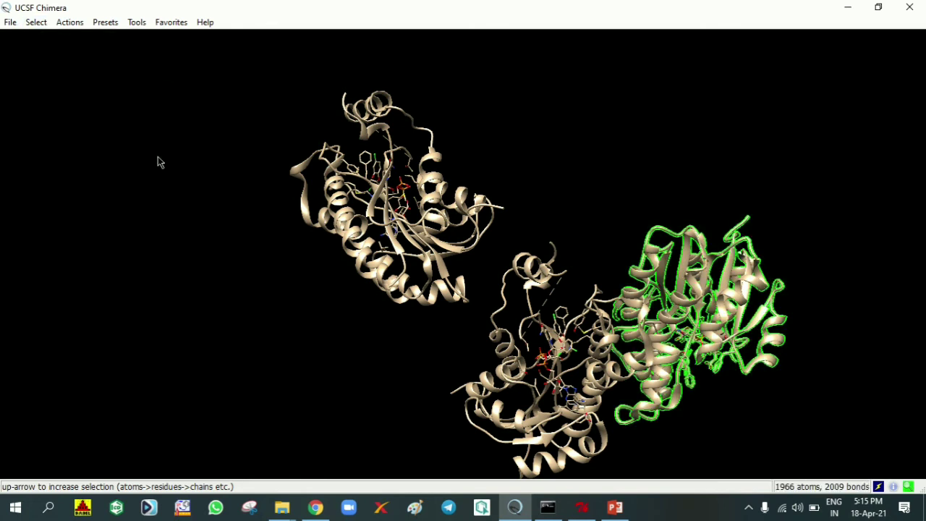
pyautogui.click(81, 25)
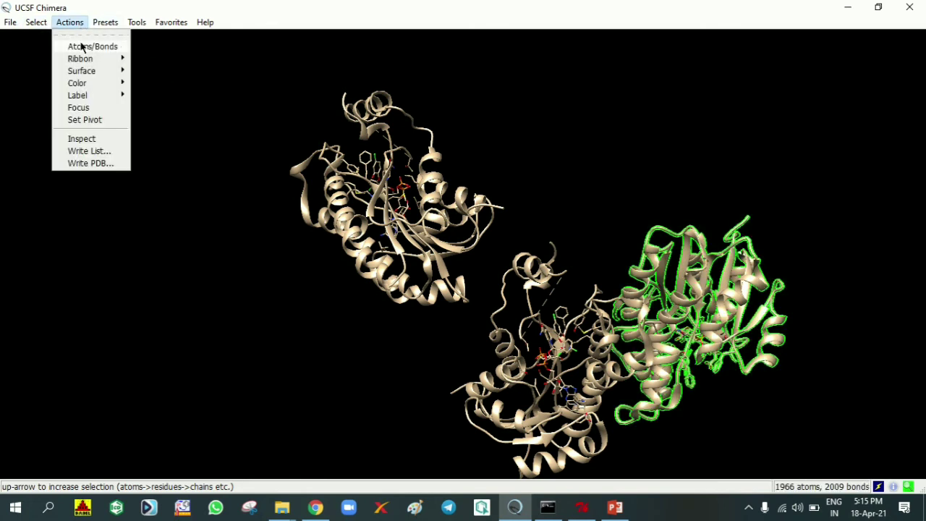
pyautogui.moveTo(95, 51)
pyautogui.click(155, 215)
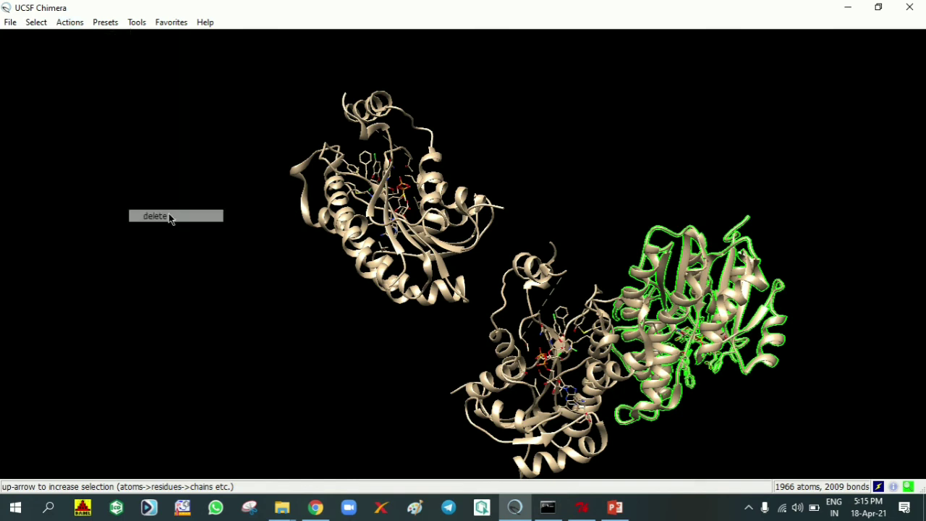
# Select chain F and delete its atoms and bonds, keeping only chain A of the receptor.
pyautogui.click(40, 24)
pyautogui.moveTo(46, 47)
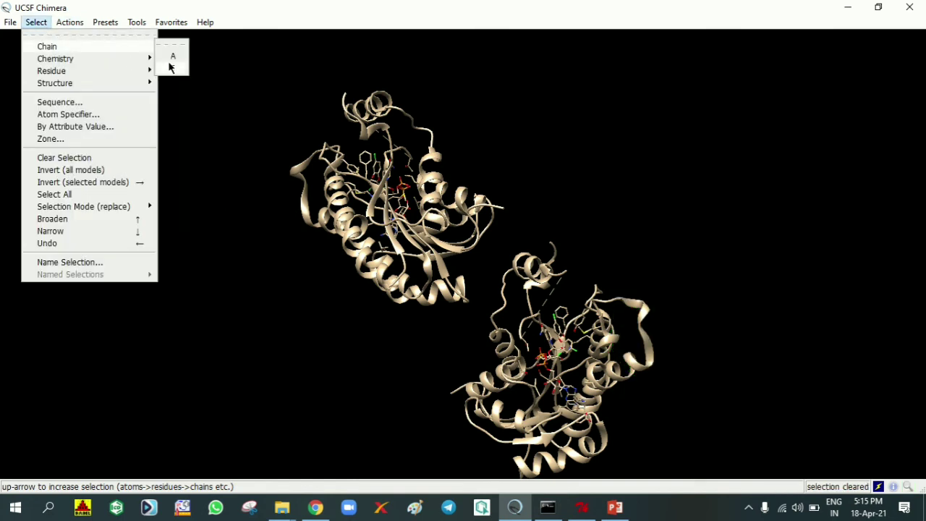
pyautogui.click(174, 69)
pyautogui.click(69, 23)
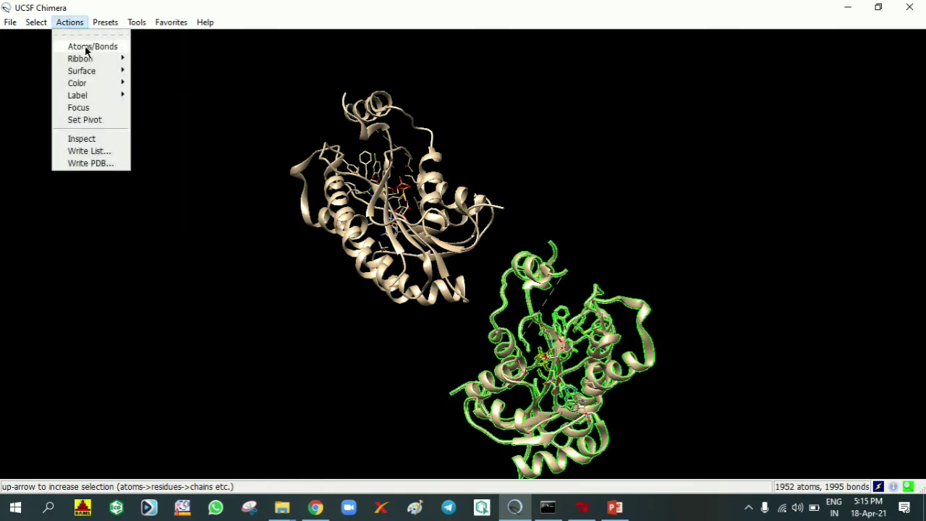
pyautogui.moveTo(85, 48)
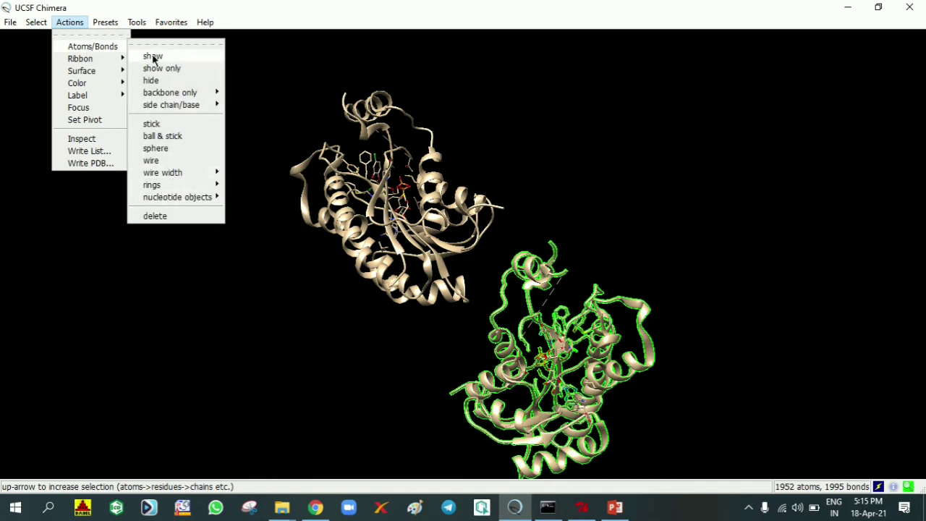
pyautogui.click(177, 216)
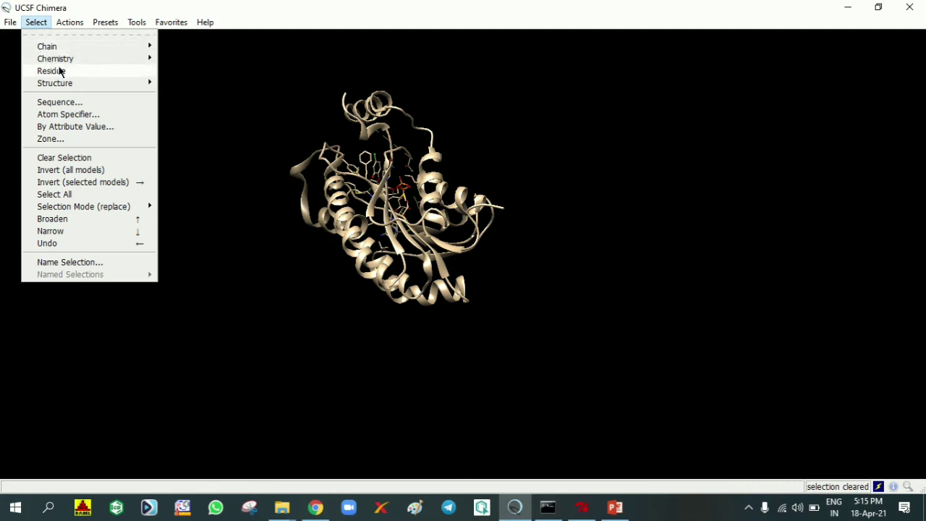
# Select the nonstandard residue NAD in chain A and delete its atoms and bonds.
pyautogui.moveTo(63, 71)
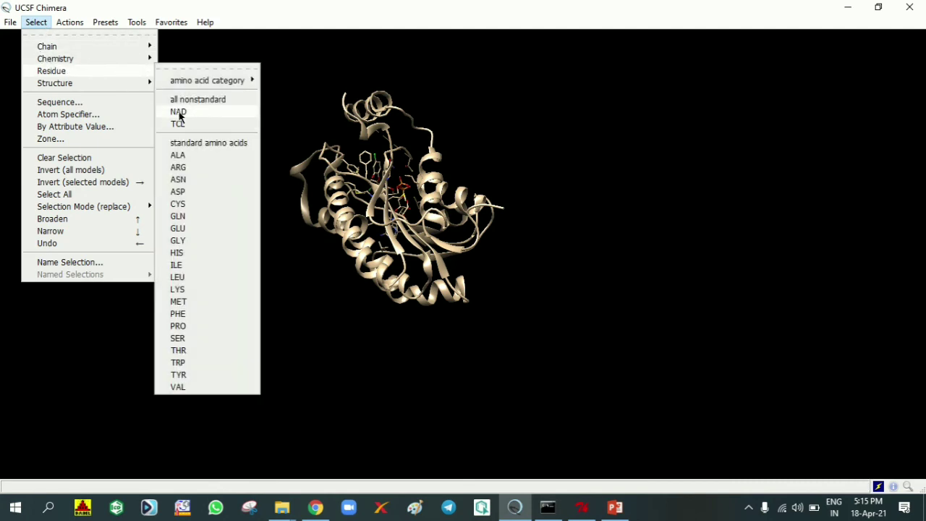
pyautogui.click(179, 112)
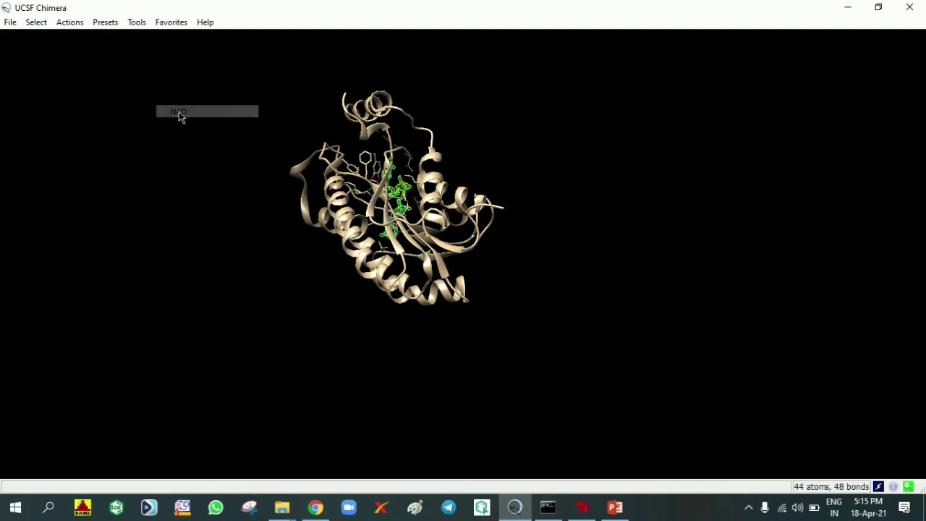
pyautogui.click(70, 24)
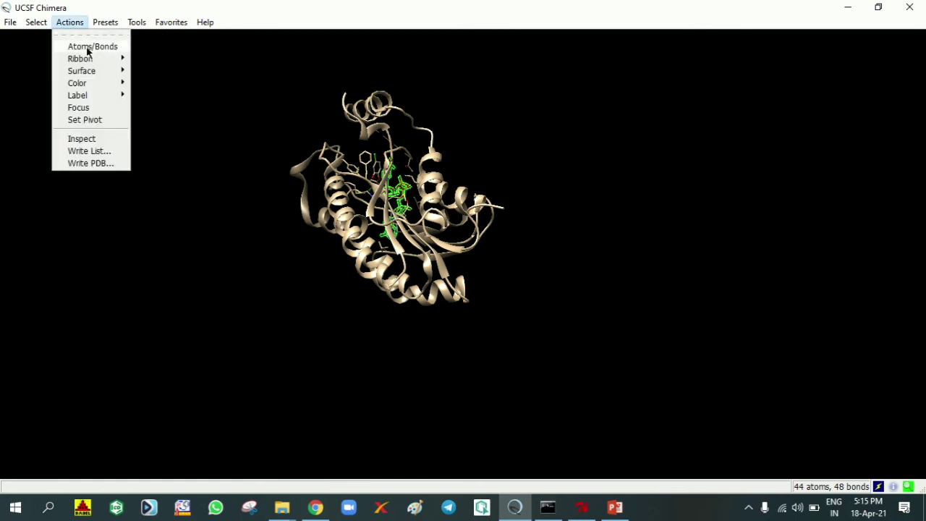
pyautogui.moveTo(87, 46)
pyautogui.click(154, 216)
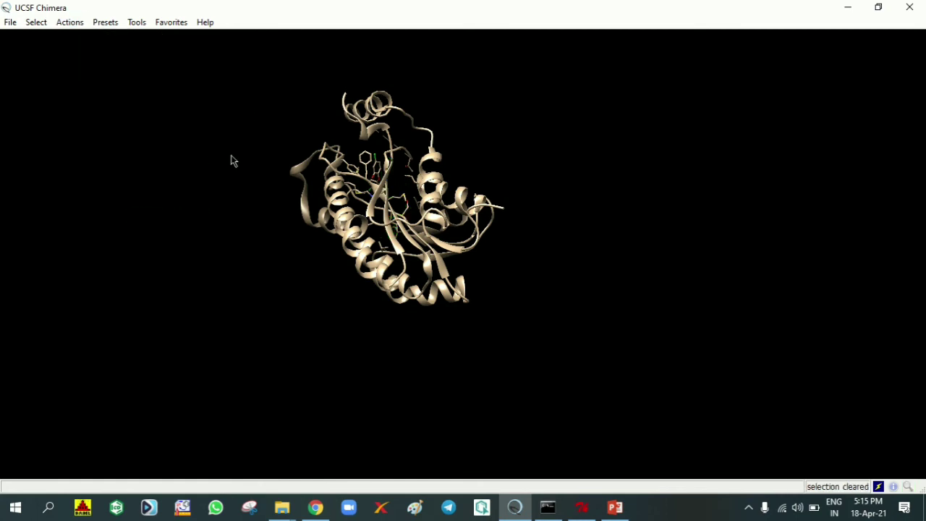
# Examine the bound TCL ligand and the surrounding binding site of chain A up close from several angles.
pyautogui.scroll(-1, 291, 166)
pyautogui.scroll(3, 295, 168)
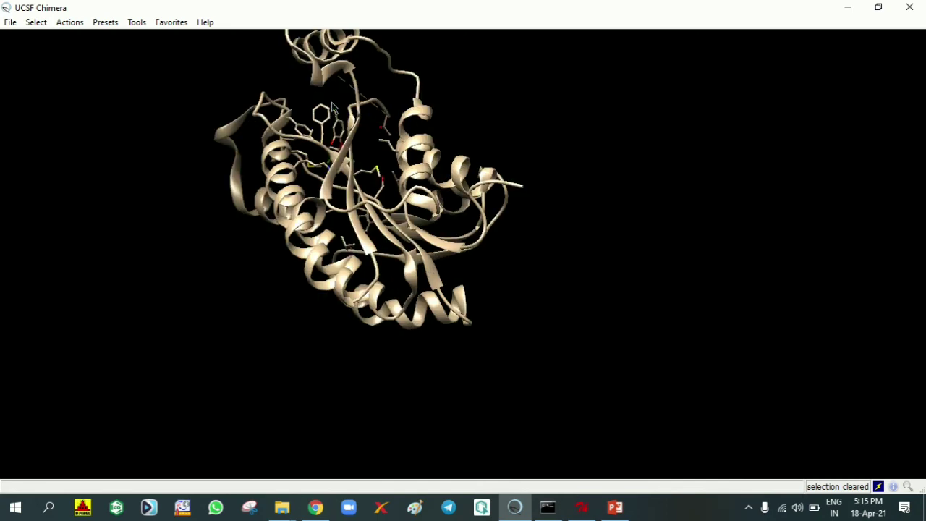
pyautogui.scroll(3, 334, 116)
pyautogui.moveTo(335, 130); pyautogui.dragTo(416, 170, button='middle')
pyautogui.scroll(-2, 416, 166)
pyautogui.scroll(3, 416, 165)
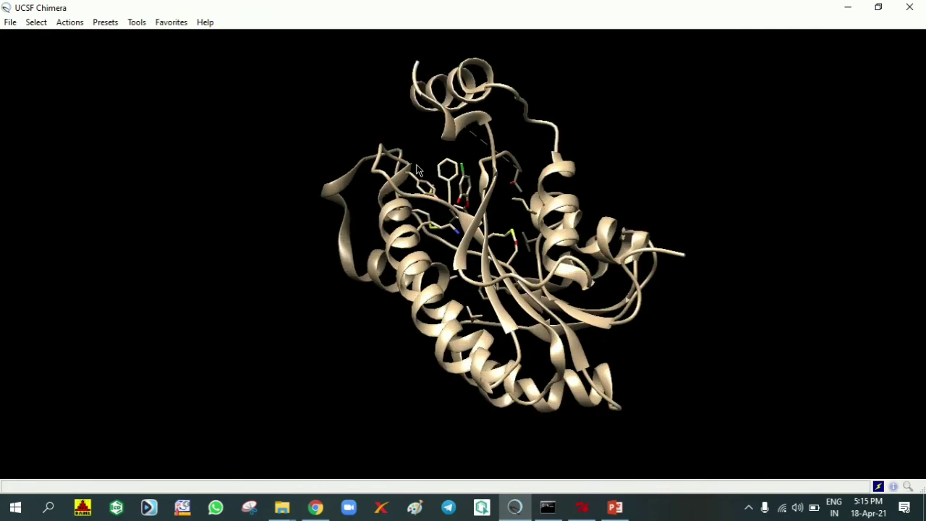
pyautogui.moveTo(380, 91); pyautogui.dragTo(513, 340)
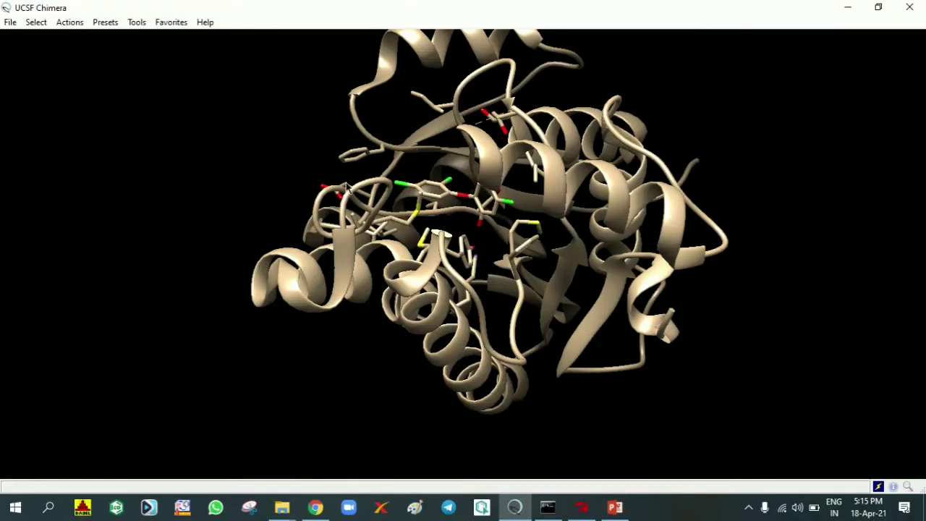
pyautogui.moveTo(302, 130); pyautogui.dragTo(299, 92)
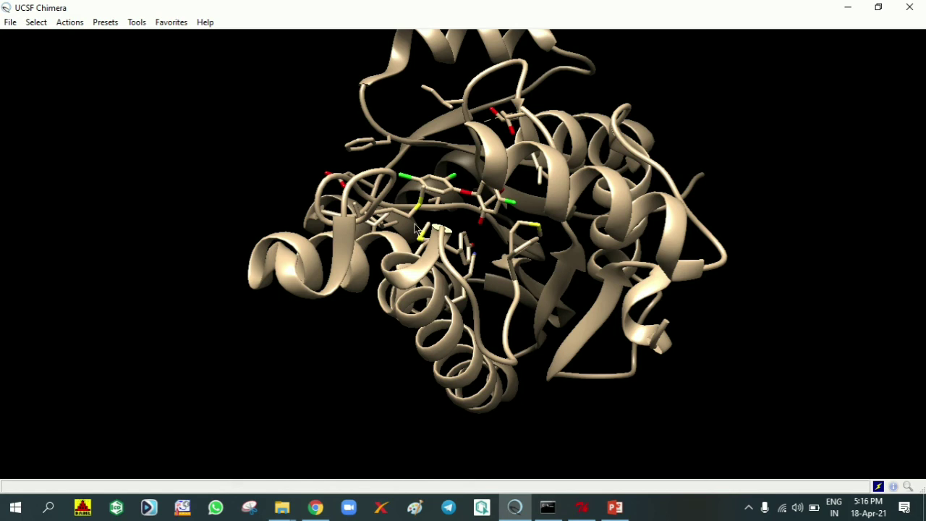
pyautogui.moveTo(383, 148)
# Open the AutoDock Vina tool and set the receptor search volume's center to 14, 10, 10.
pyautogui.click(138, 23)
pyautogui.moveTo(168, 136)
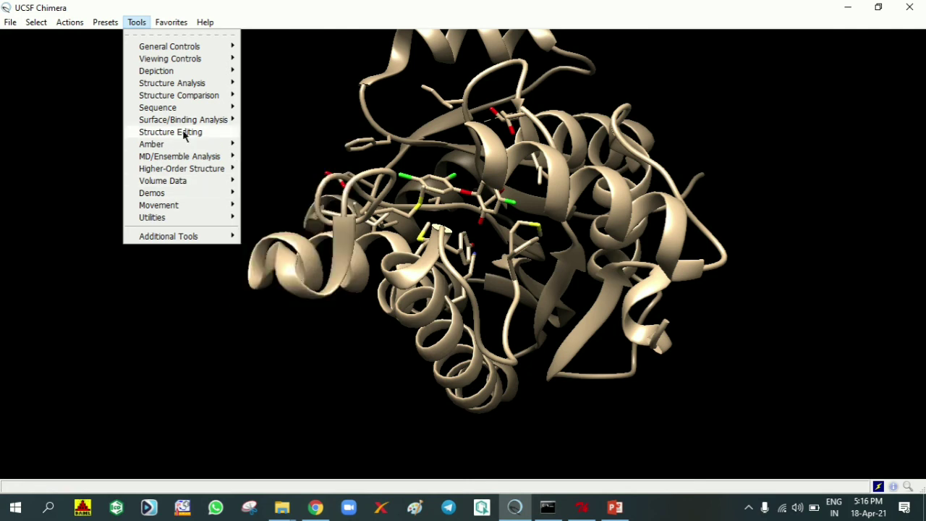
pyautogui.moveTo(184, 123)
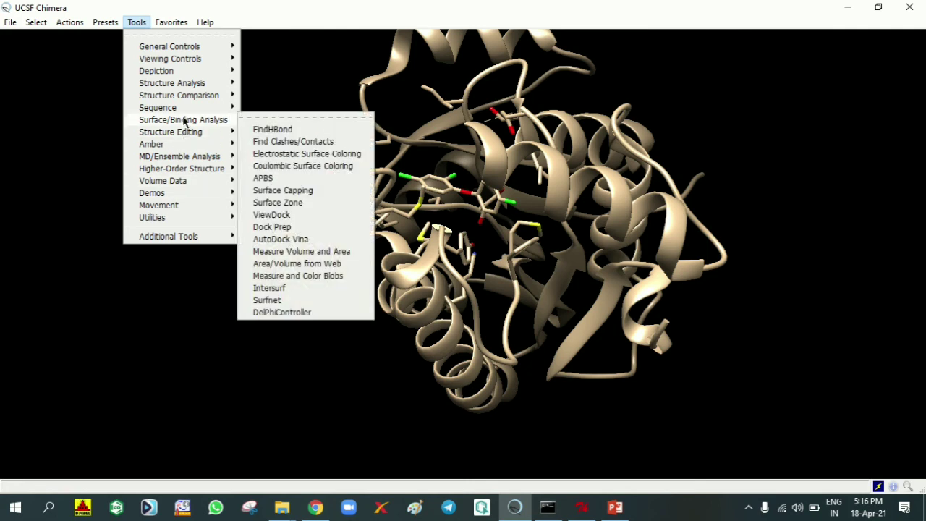
pyautogui.click(277, 240)
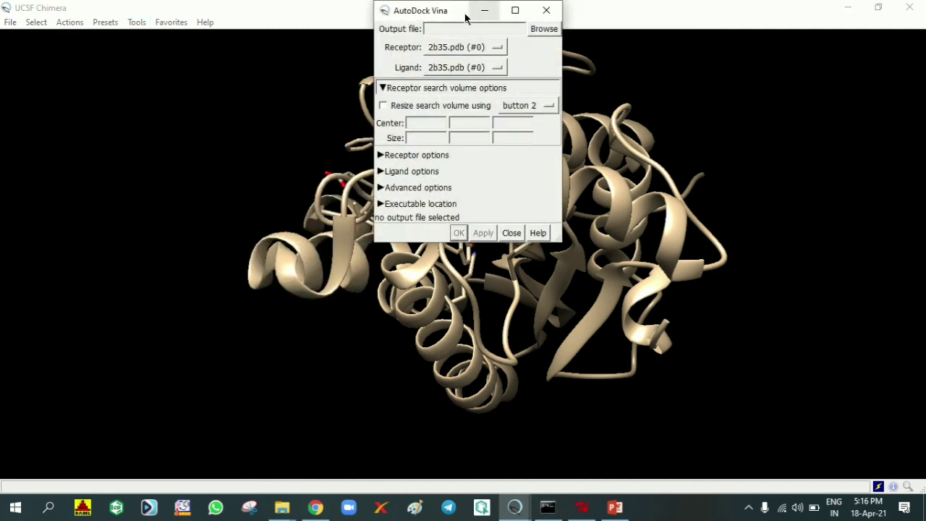
pyautogui.moveTo(453, 16); pyautogui.dragTo(118, 45)
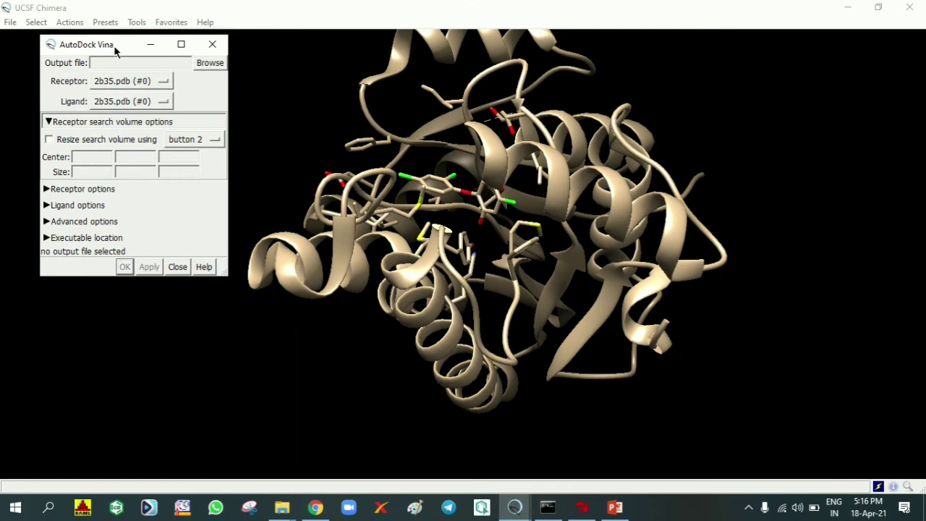
pyautogui.click(84, 158)
pyautogui.write('14')
pyautogui.click(130, 157)
pyautogui.write('10')
pyautogui.click(176, 156)
pyautogui.write('10')
# Set the receptor search volume's size to 15, 15, 15 and expand the ligand options.
pyautogui.click(88, 174)
pyautogui.write('15')
pyautogui.click(133, 171)
pyautogui.write('1')
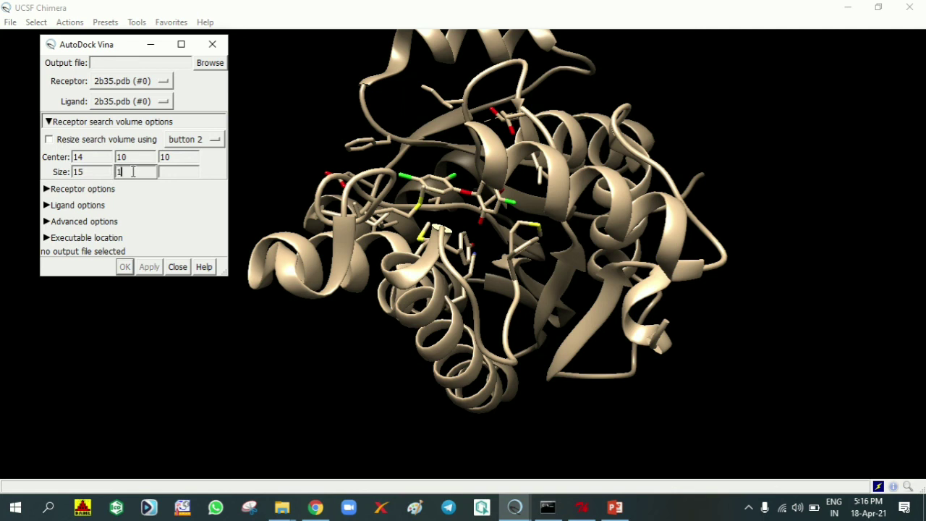
pyautogui.write('5')
pyautogui.click(167, 173)
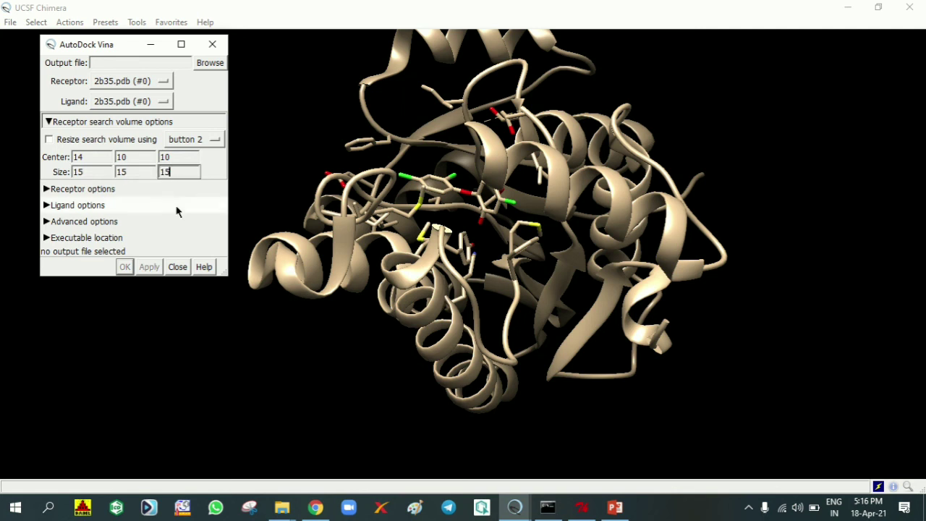
pyautogui.click(176, 207)
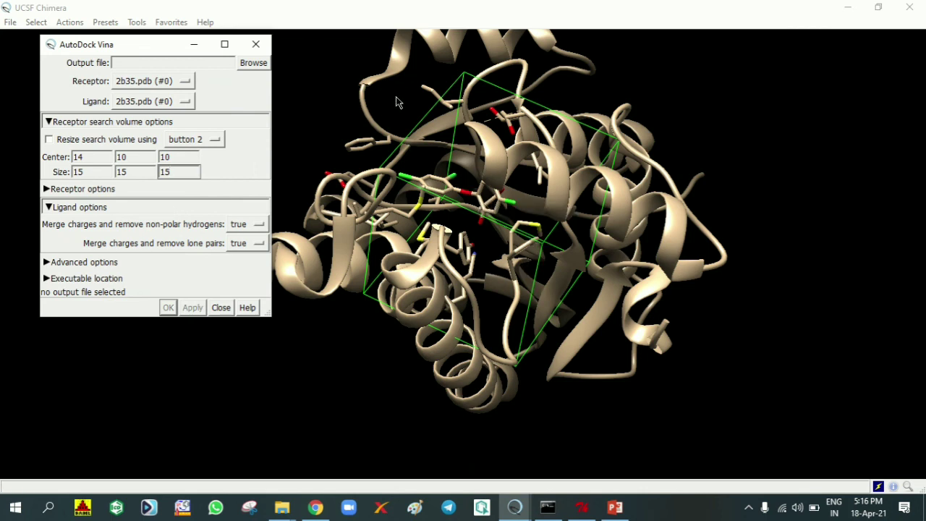
# Check the search box from another angle and try 16 as the X coordinate of the receptor search volume's center.
pyautogui.moveTo(397, 102); pyautogui.dragTo(467, 118)
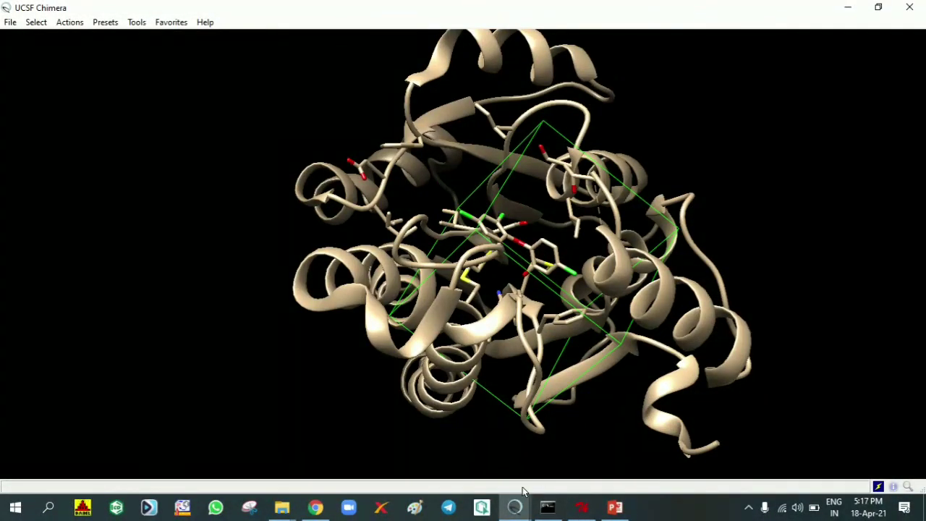
pyautogui.moveTo(518, 505)
pyautogui.click(591, 441)
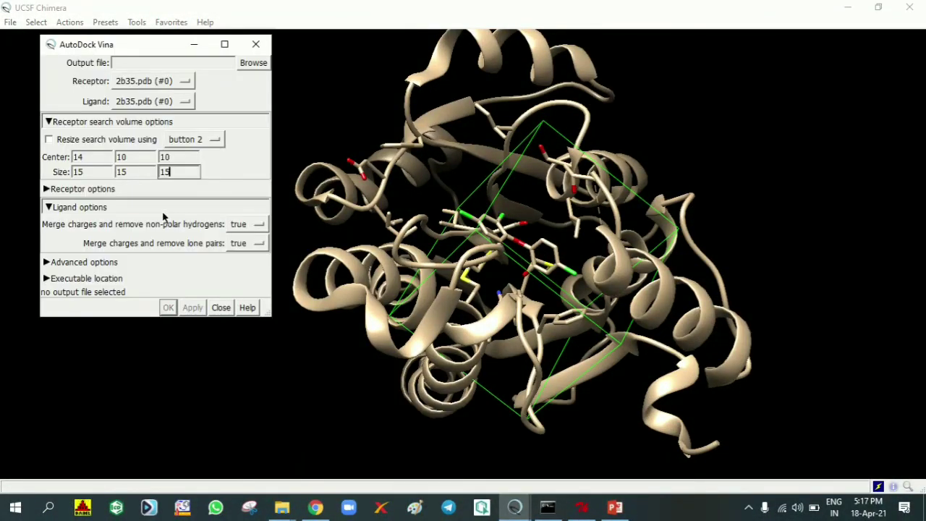
pyautogui.click(87, 158)
pyautogui.press('Tab')
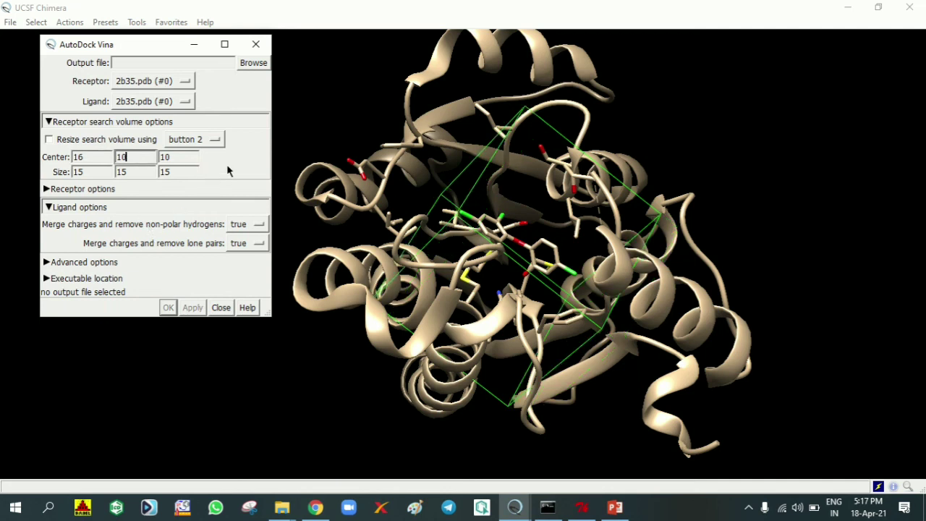
pyautogui.press('Tab')
# Set the search volume center's X coordinate to 18, check the box around the ligand, and close the AutoDock Vina tool.
pyautogui.click(92, 156)
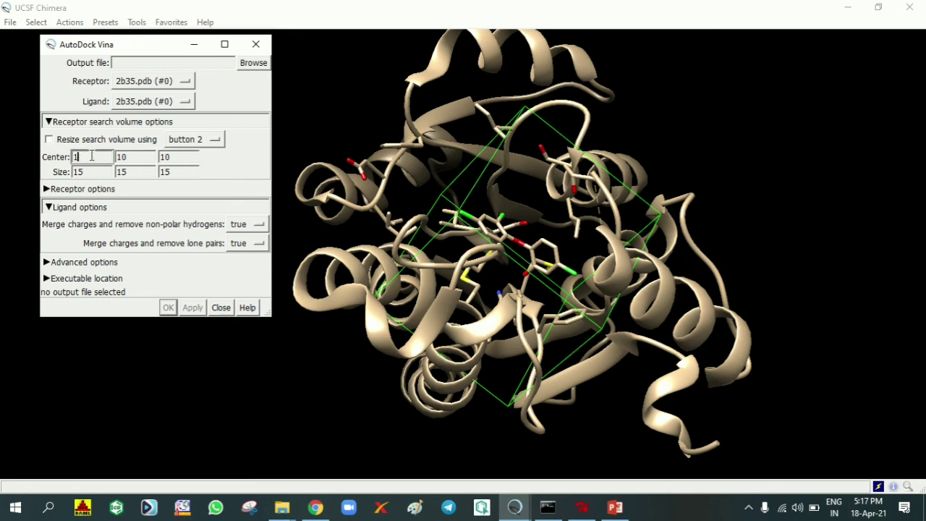
pyautogui.write('8')
pyautogui.press('Tab')
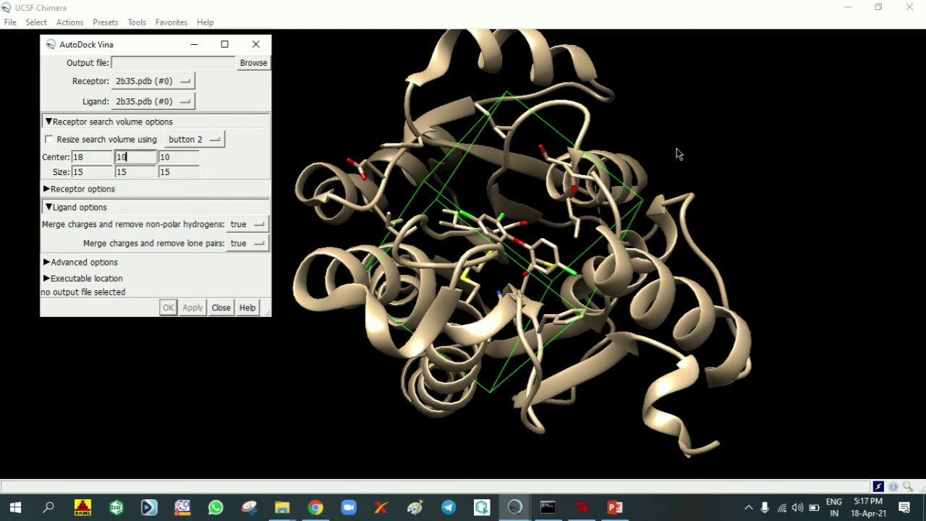
pyautogui.moveTo(680, 152); pyautogui.dragTo(557, 98)
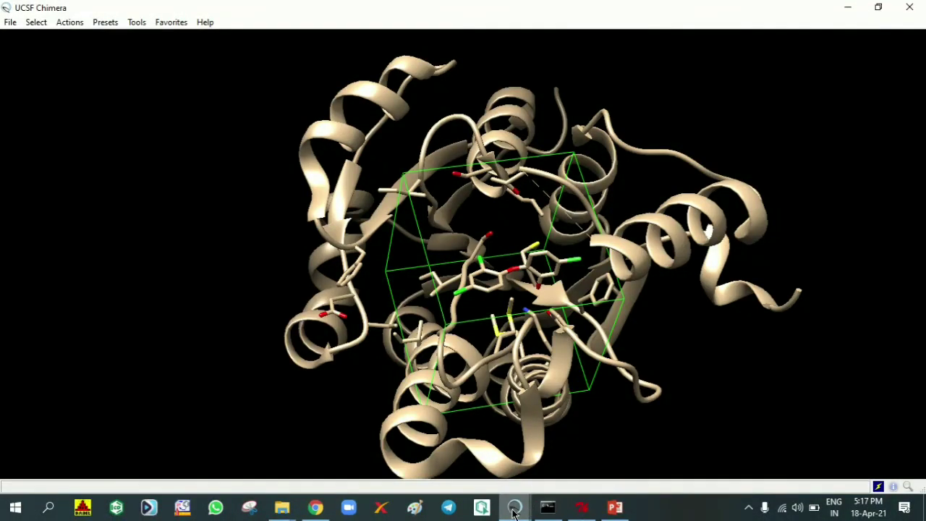
pyautogui.moveTo(515, 512)
pyautogui.click(583, 459)
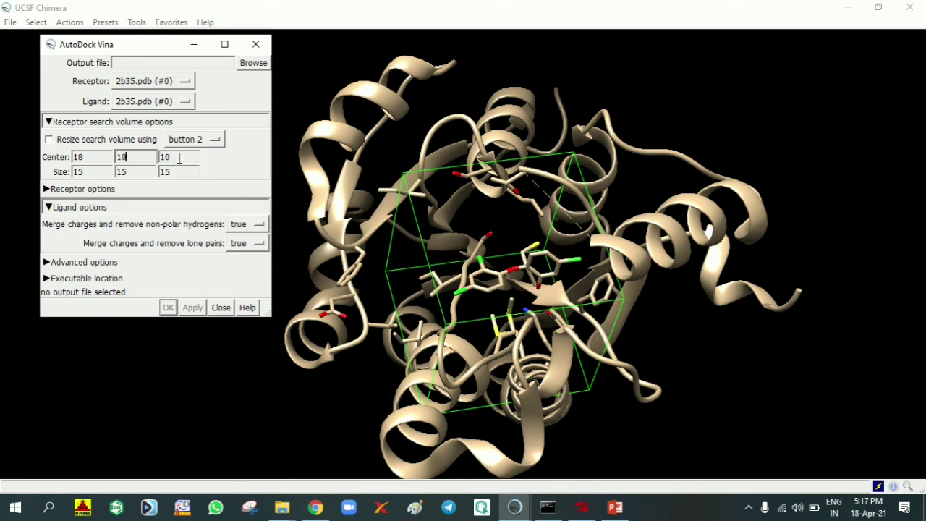
pyautogui.click(256, 48)
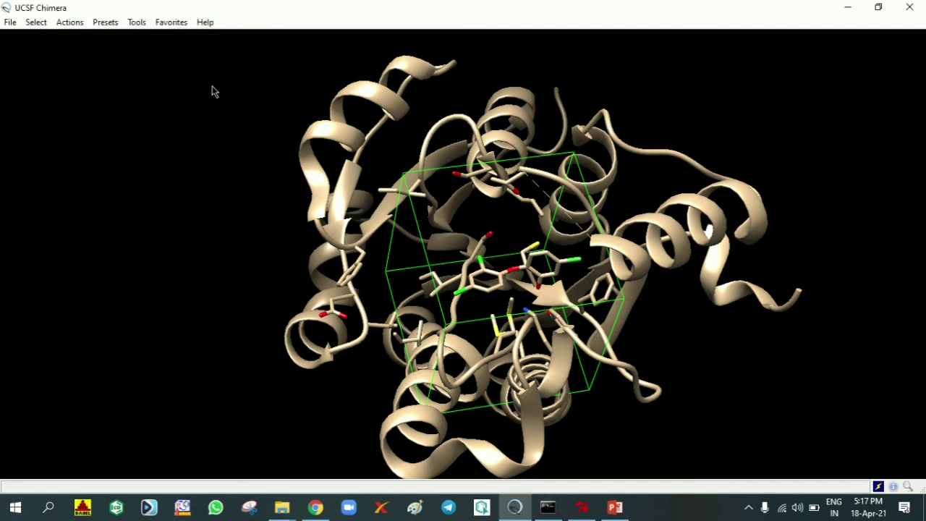
# Select the bound TCL ligand residue and delete its atoms and bonds from the receptor.
pyautogui.click(36, 22)
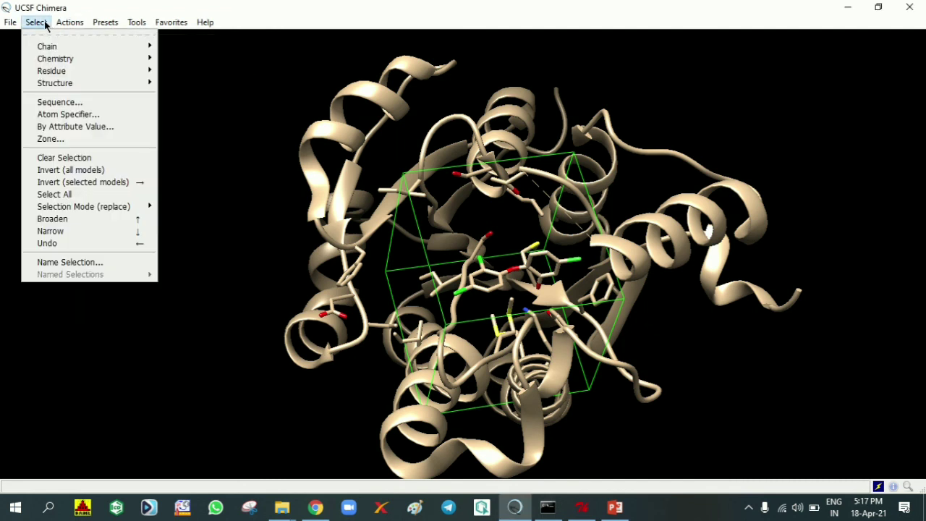
pyautogui.moveTo(54, 71)
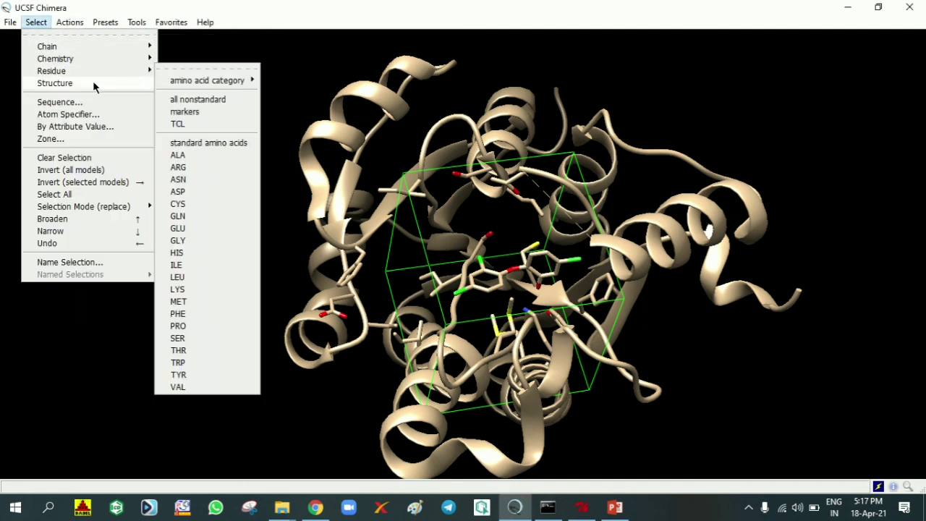
pyautogui.click(176, 124)
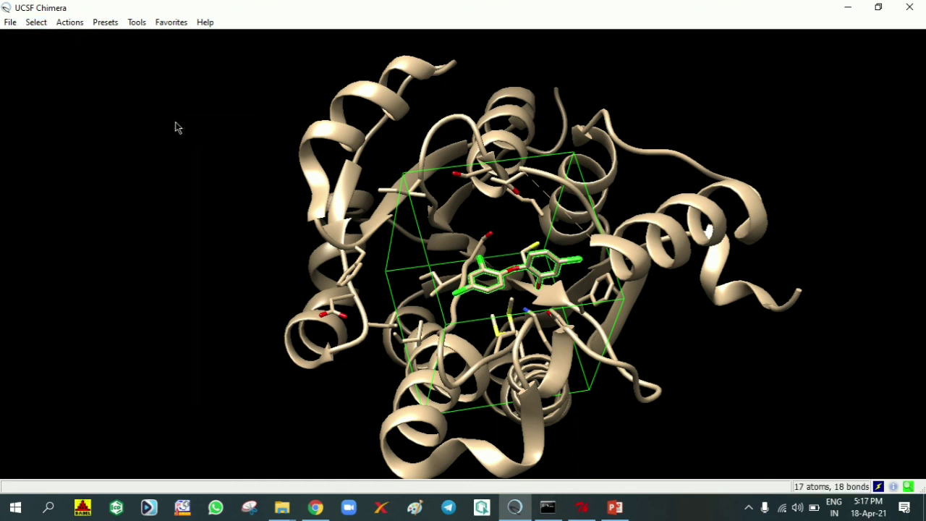
pyautogui.click(71, 24)
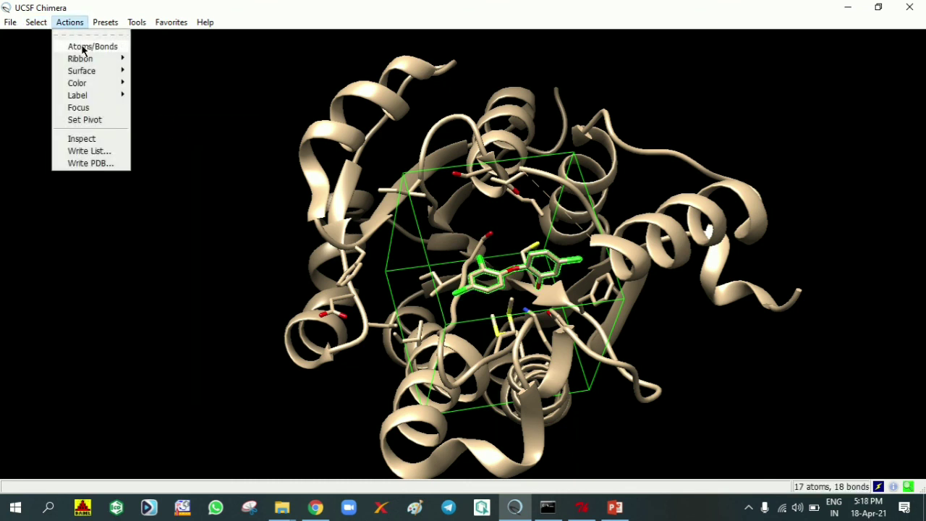
pyautogui.moveTo(85, 47)
pyautogui.click(161, 219)
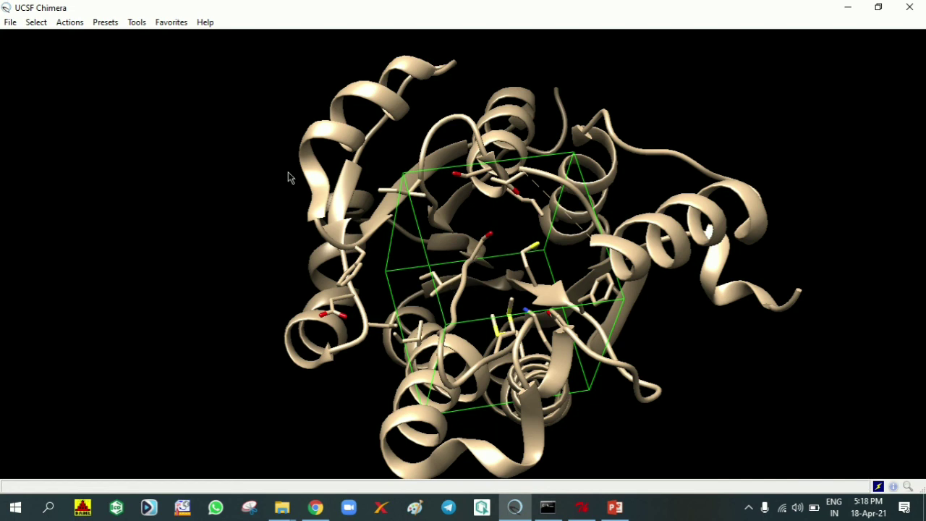
# Save the cleaned 2b35.pdb model as a PDB file named rec.pdb in the Autodock folder.
pyautogui.click(10, 24)
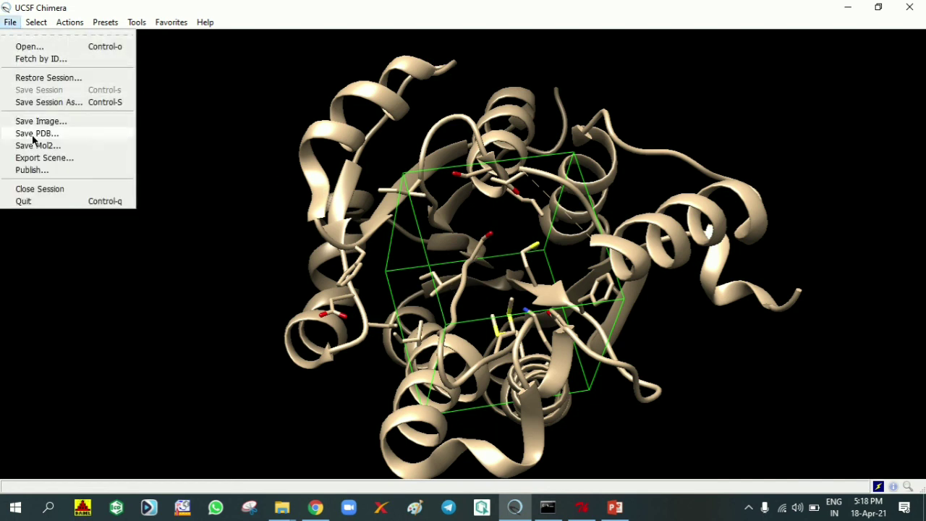
pyautogui.click(33, 133)
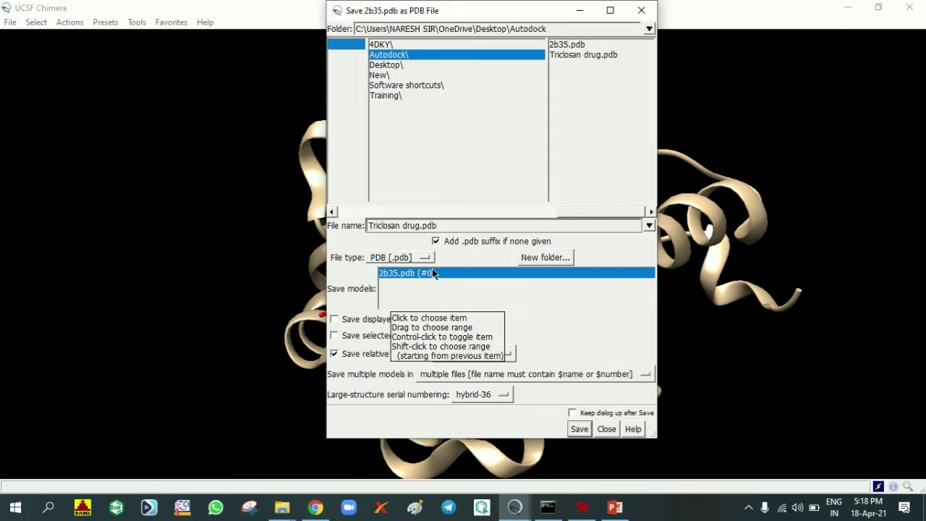
pyautogui.press('BackSpace')
pyautogui.press('BackSpace')
pyautogui.press('BackSpace')
pyautogui.press('BackSpace')
pyautogui.press('BackSpace')
pyautogui.press('BackSpace')
pyautogui.press('BackSpace')
pyautogui.press('BackSpace')
pyautogui.press('BackSpace')
pyautogui.press('BackSpace')
pyautogui.press('BackSpace')
pyautogui.press('BackSpace')
pyautogui.press('BackSpace')
pyautogui.press('BackSpace')
pyautogui.press('BackSpace')
pyautogui.press('BackSpace')
pyautogui.press('BackSpace')
pyautogui.press('BackSpace')
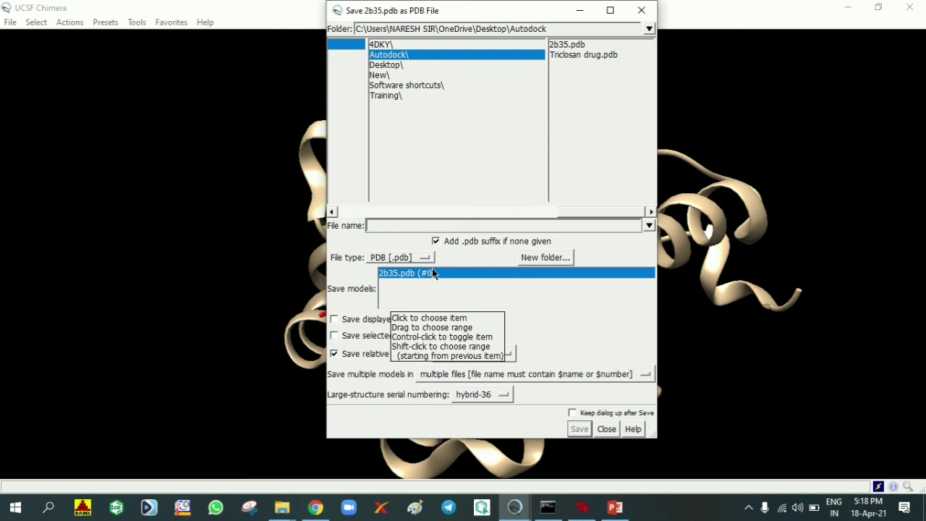
pyautogui.write('recepto')
pyautogui.press('BackSpace')
pyautogui.press('BackSpace')
pyautogui.press('BackSpace')
pyautogui.press('BackSpace')
pyautogui.write('.pdb')
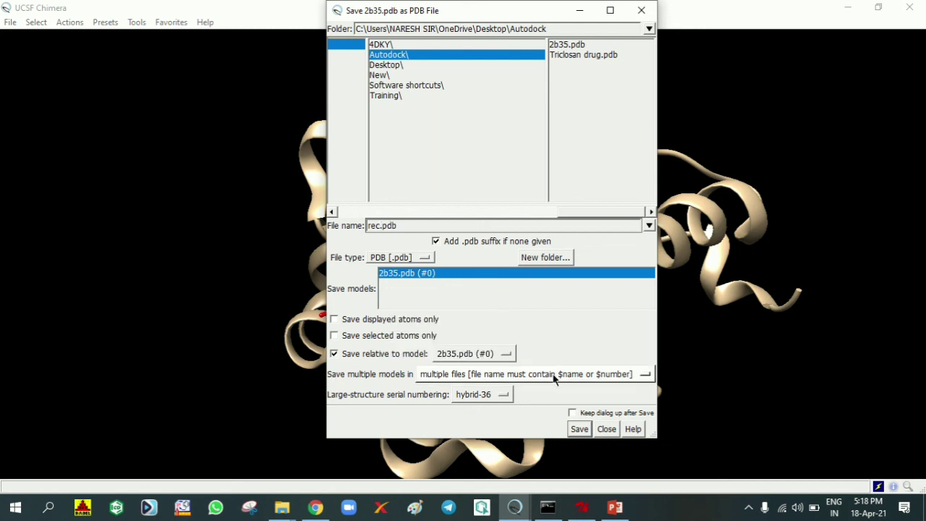
pyautogui.click(579, 429)
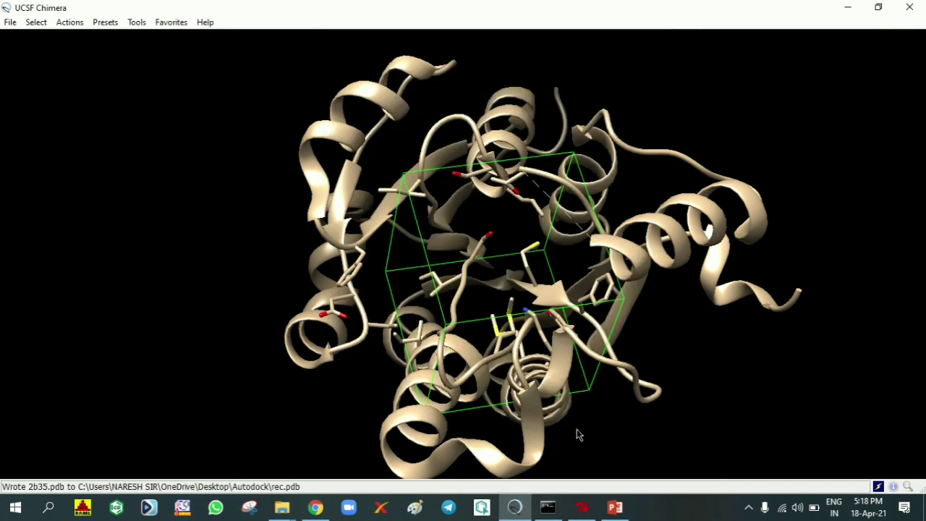